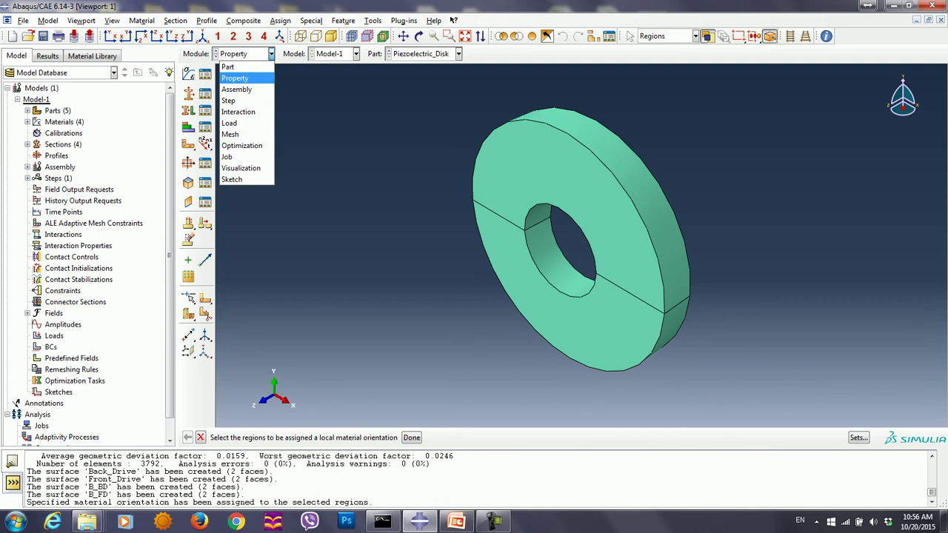
Switch to the Assembly module and create an instance of the Back_Drive part
left_click(459, 54)
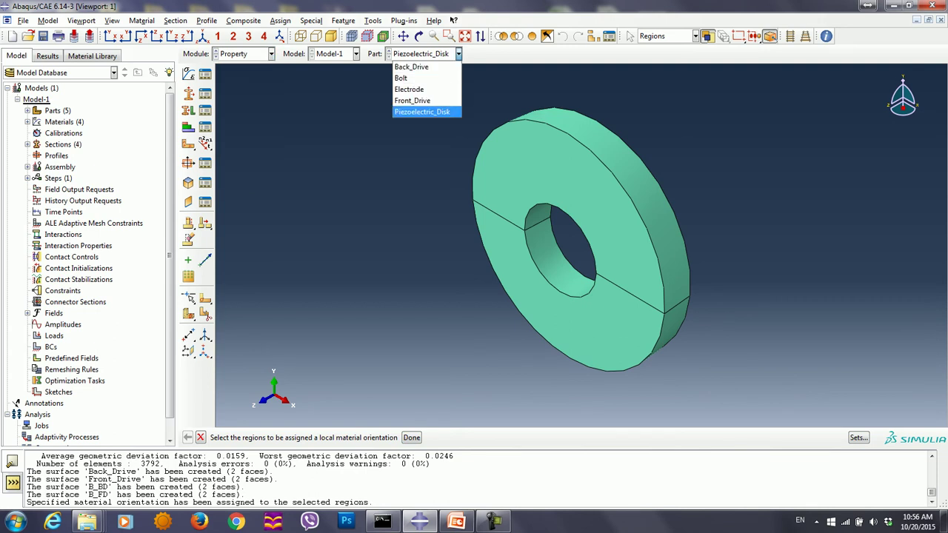
left_click(422, 112)
left_click(272, 54)
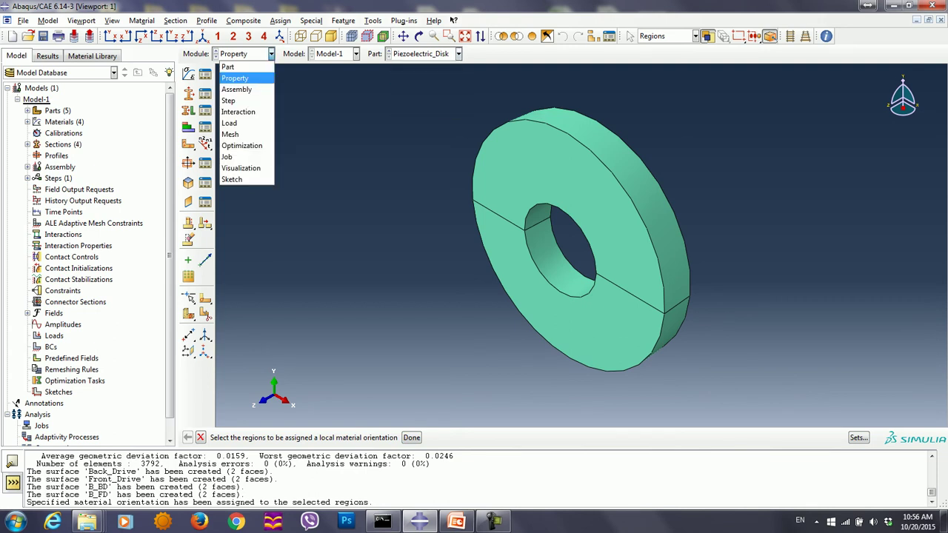
left_click(236, 89)
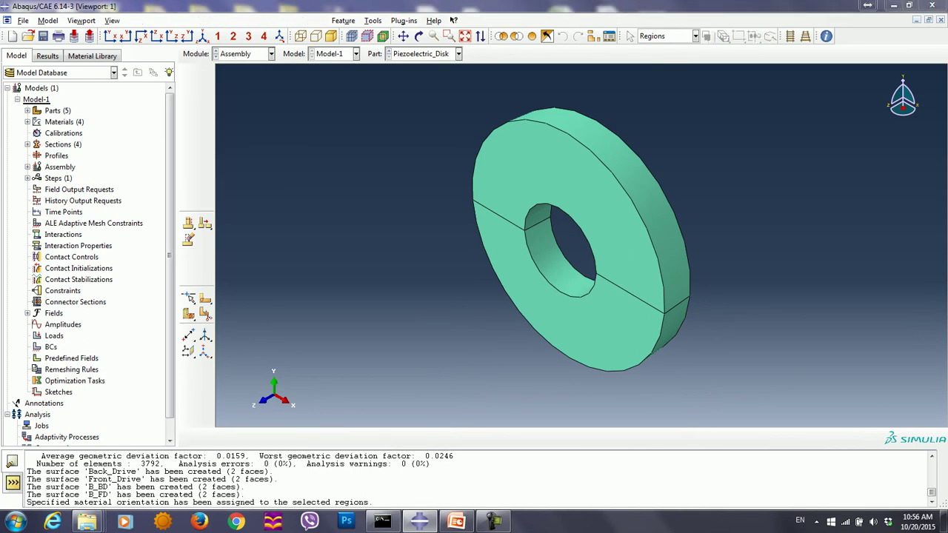
left_click(188, 73)
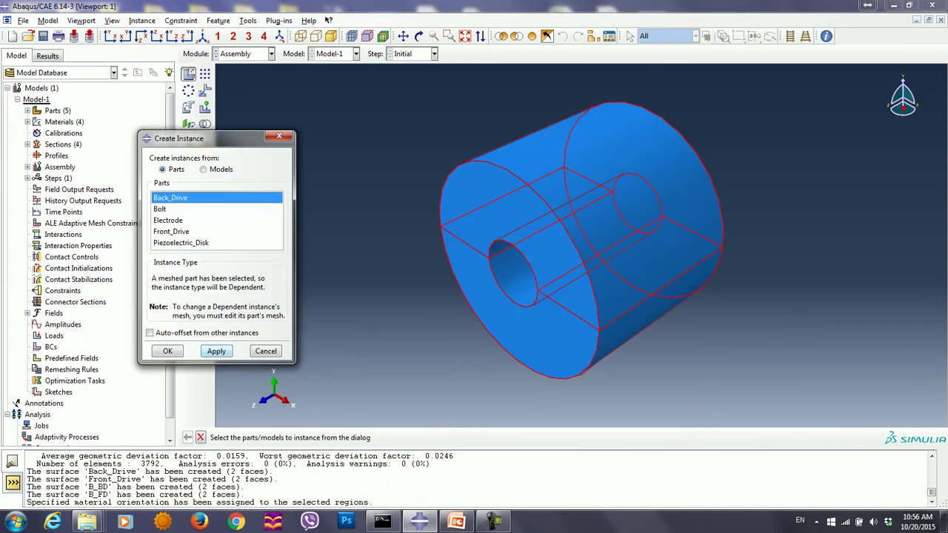
left_click(216, 351)
Add an Electrode instance and a Piezoelectric_Disk instance, auto-offset from the other instances
left_click(169, 220)
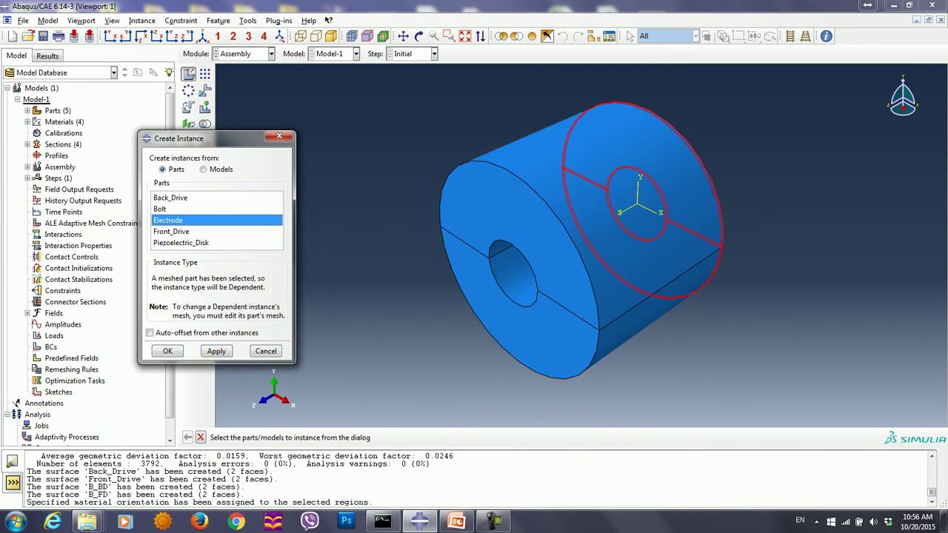
left_click(150, 333)
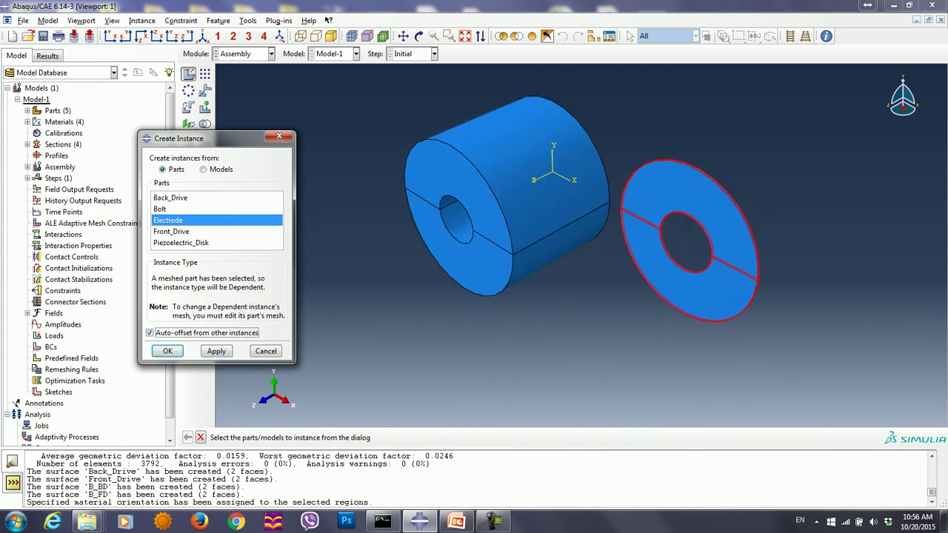
left_click(217, 351)
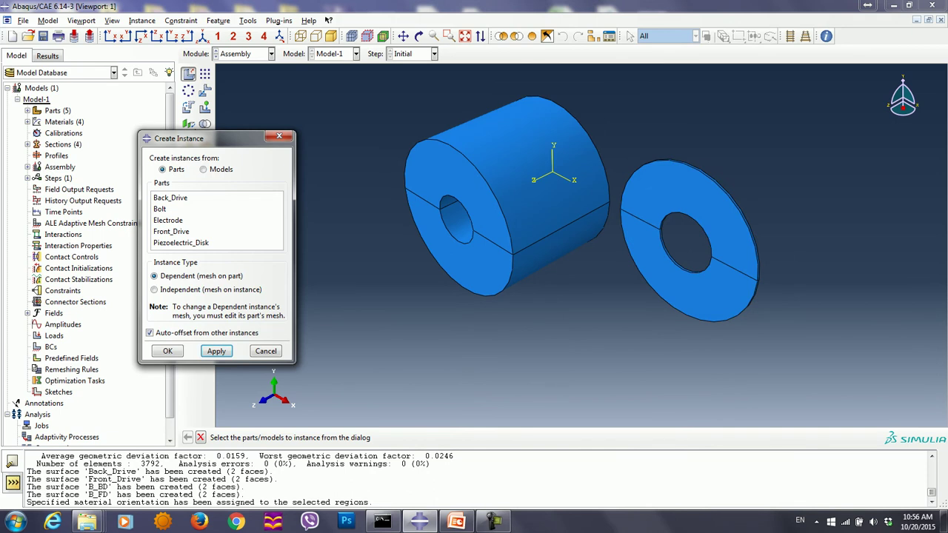
left_click(181, 243)
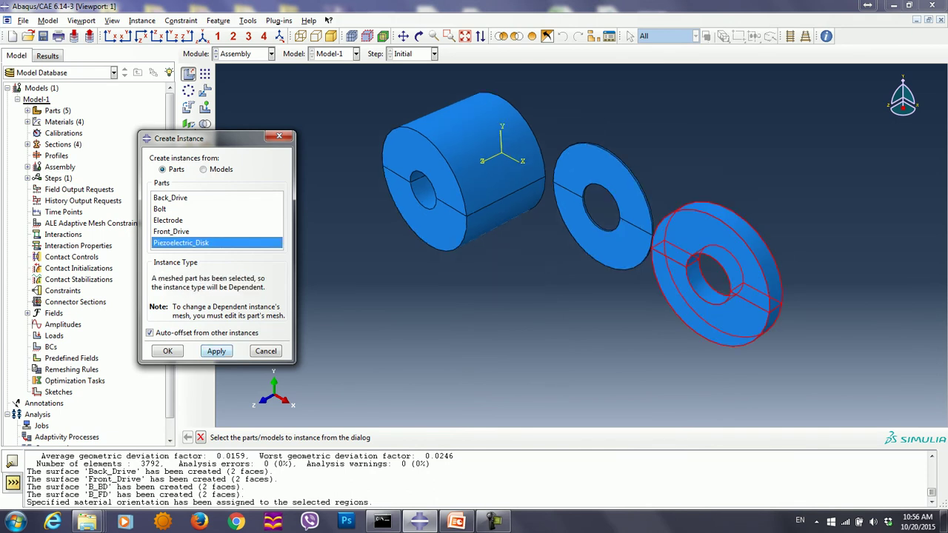
left_click(216, 351)
Add a second Electrode, a second Piezoelectric_Disk and a third Electrode instance, each auto-offset
left_click(168, 221)
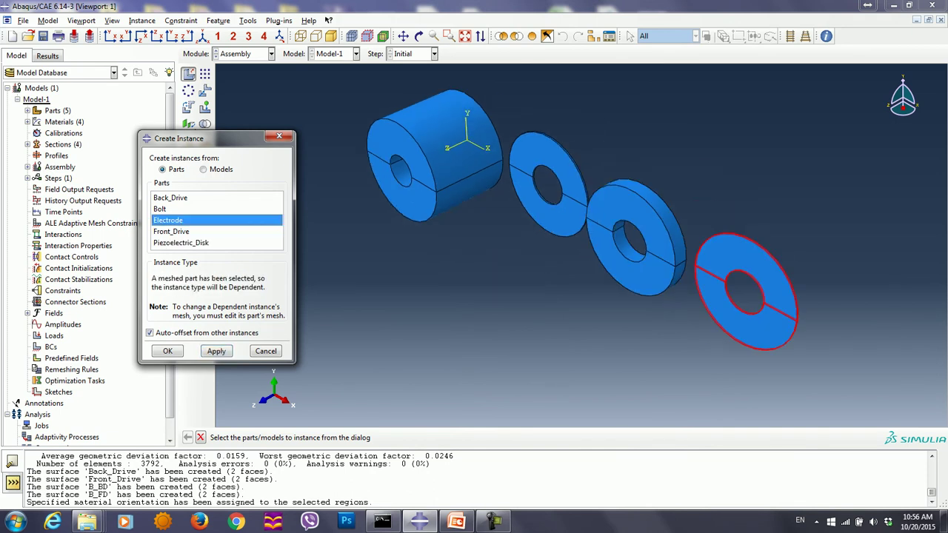
left_click(216, 351)
left_click(181, 243)
left_click(217, 351)
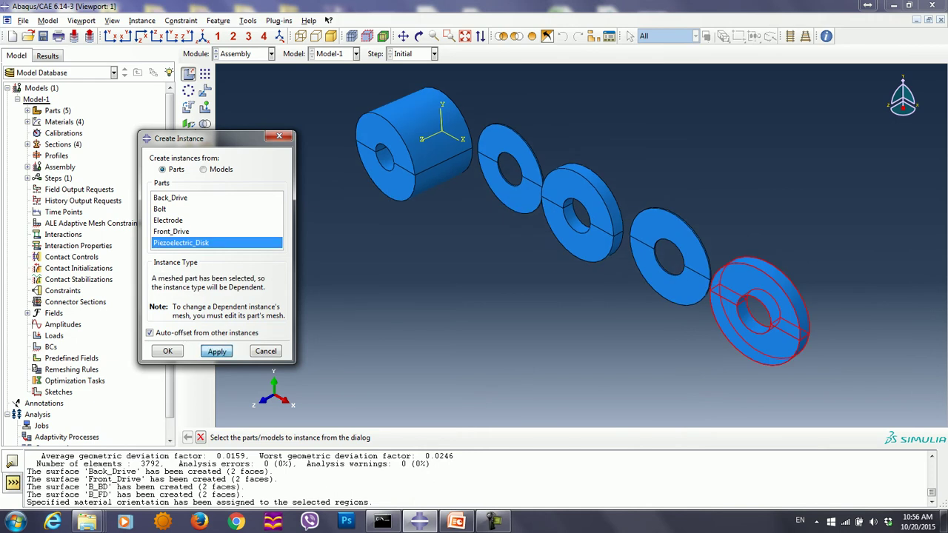
left_click(168, 220)
left_click(216, 351)
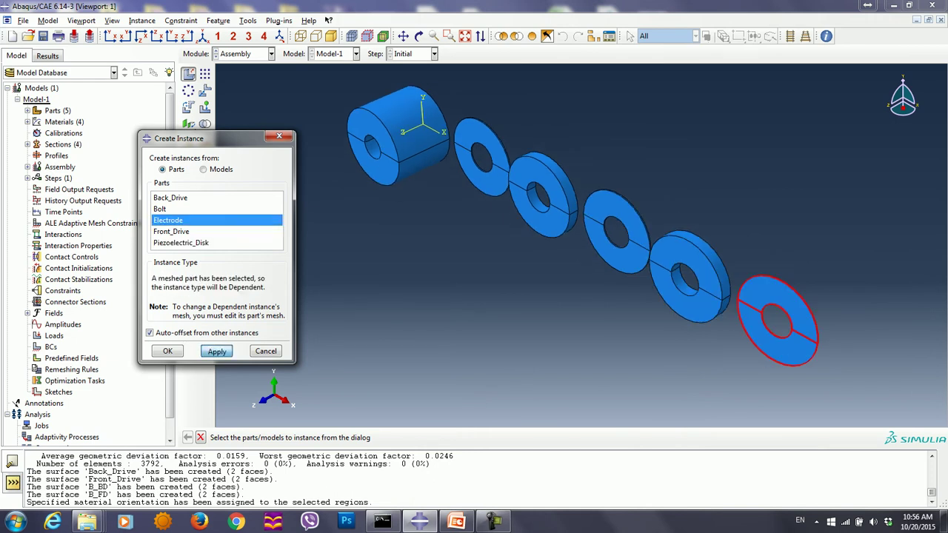
Add auto-offset instances of Front_Drive and Bolt, and finish creating instances
left_click(171, 231)
left_click(217, 351)
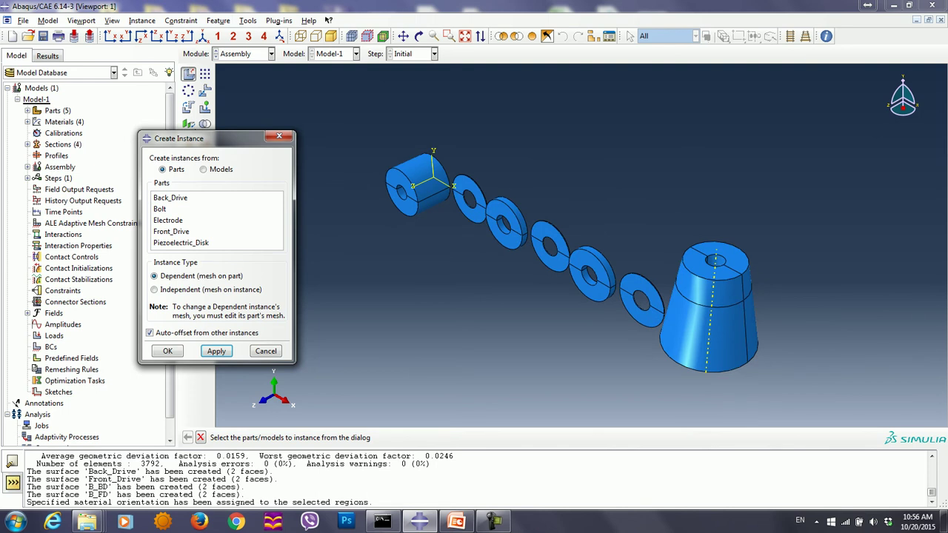
left_click(160, 209)
left_click(168, 351)
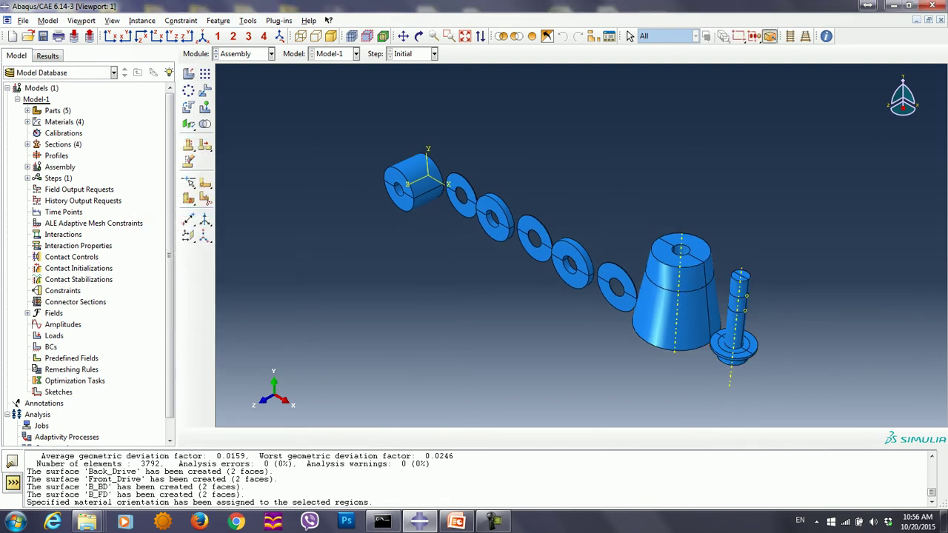
Apply a Face to Face constraint placing the electrode nearest Back_Drive on its end face, at distance 0.0
left_click_drag(619, 333, 561, 337, "ctrl+alt")
left_click_drag(589, 273, 581, 255, "ctrl+alt")
scroll(716, 174, "down", 8)
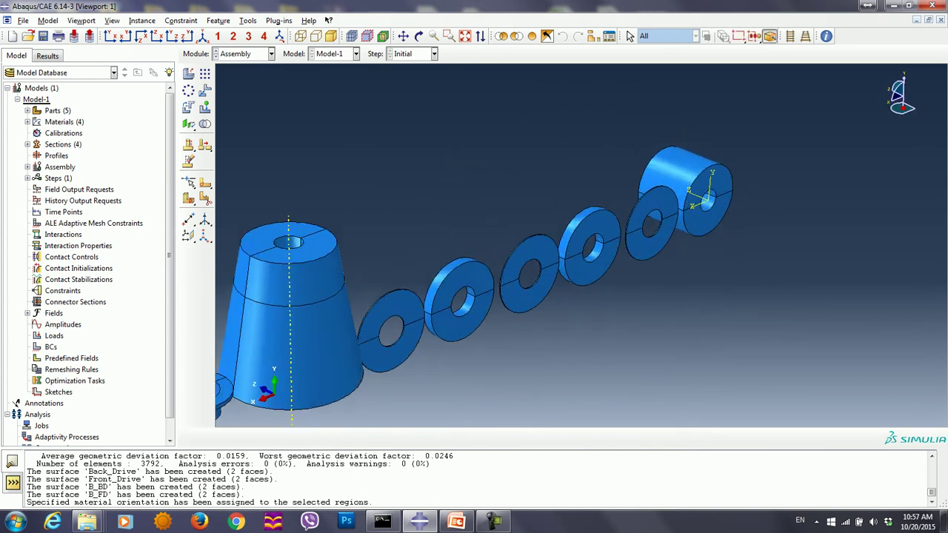
left_click(188, 124)
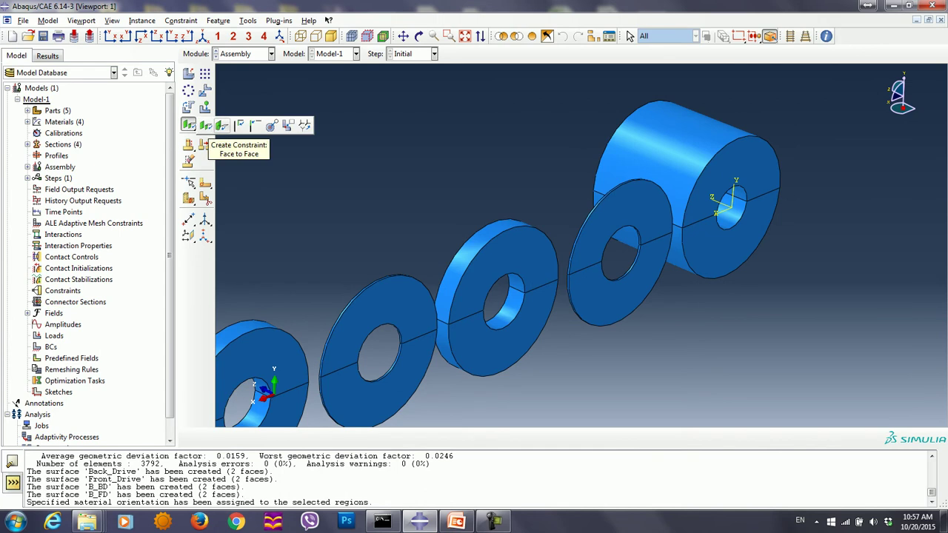
left_click(222, 125)
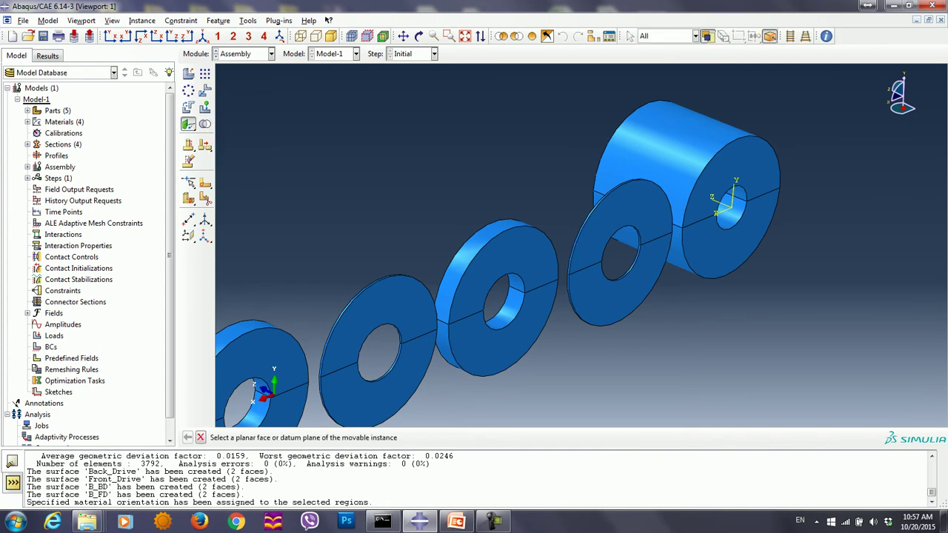
left_click(639, 208)
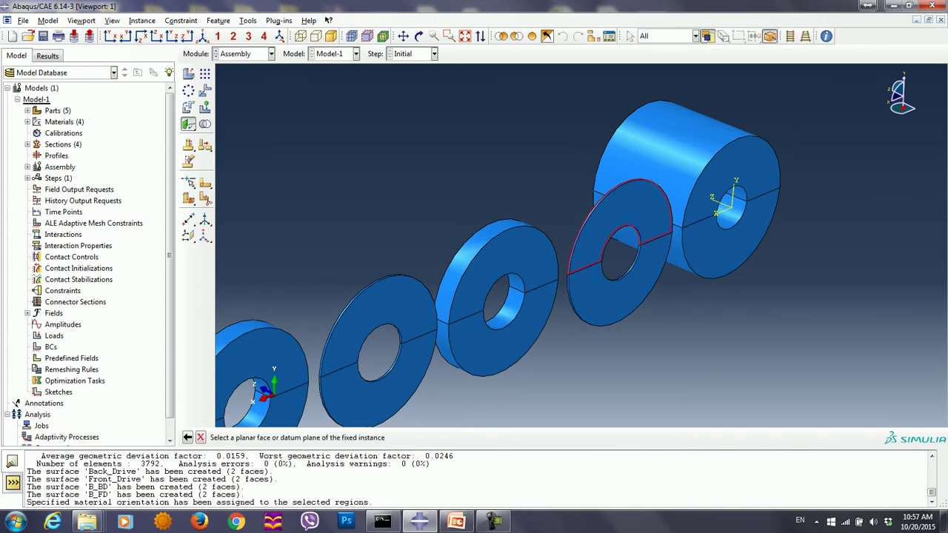
left_click(740, 166)
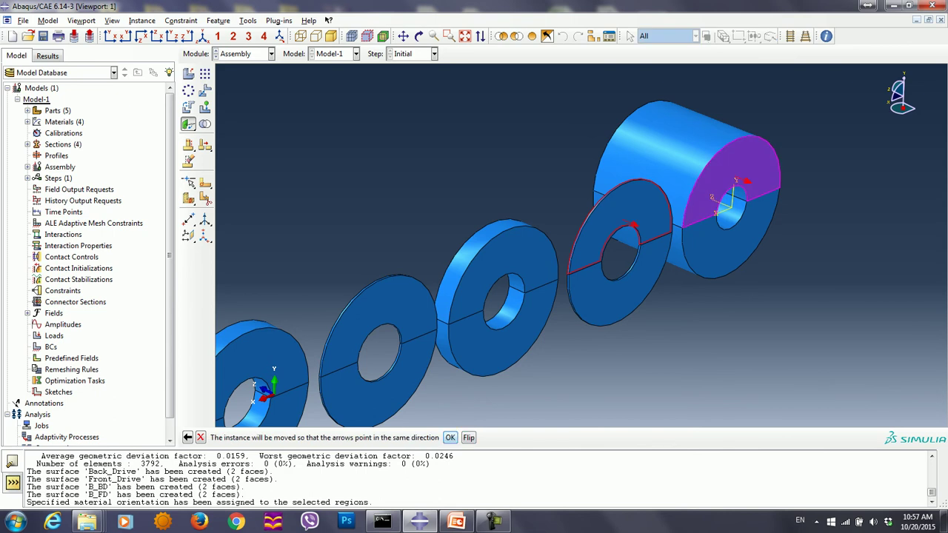
left_click(451, 438)
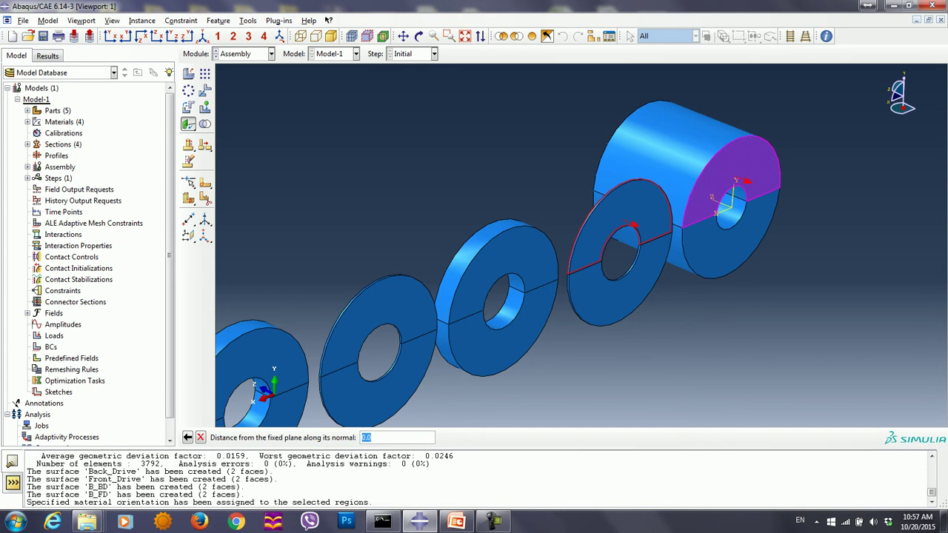
key("Return")
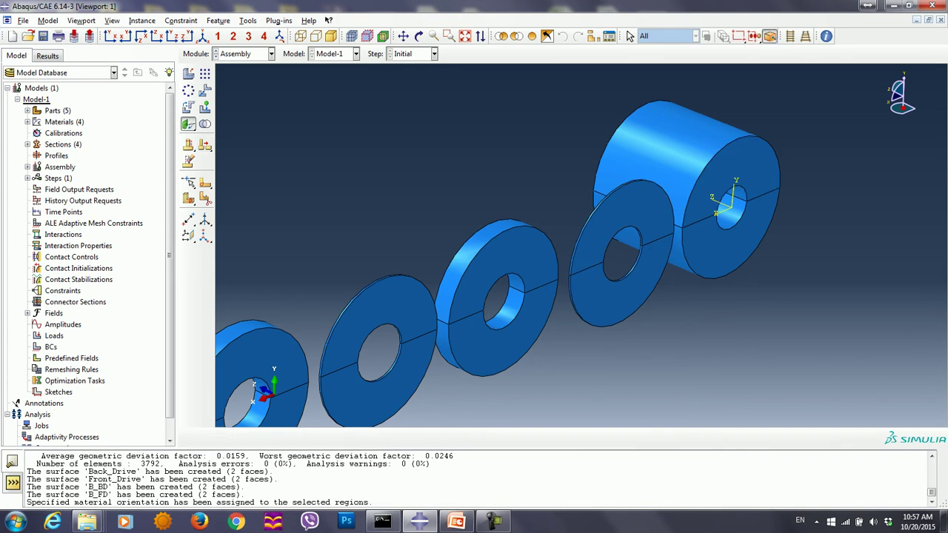
Make the first electrode coaxial with Back_Drive using their outer cylindrical faces
left_click(189, 124)
left_click(271, 126)
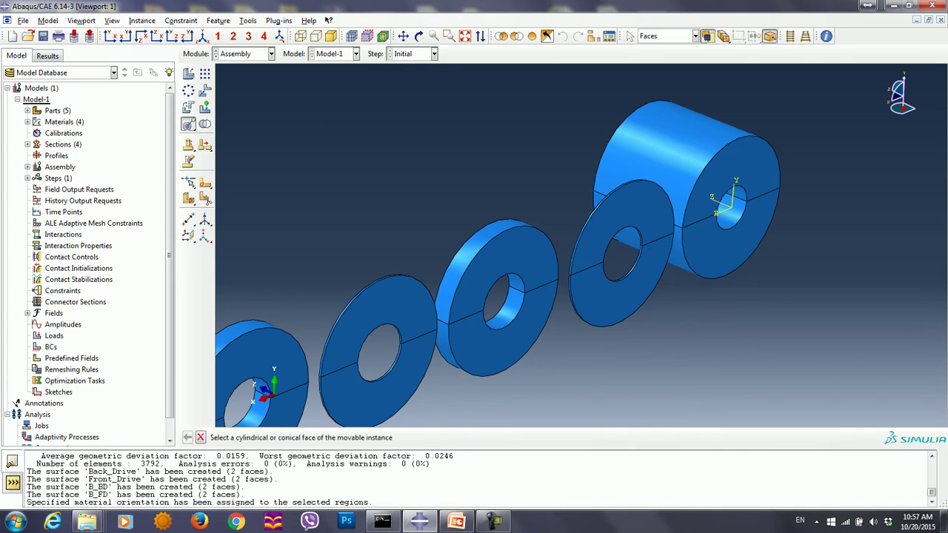
left_click(595, 208)
left_click(628, 164)
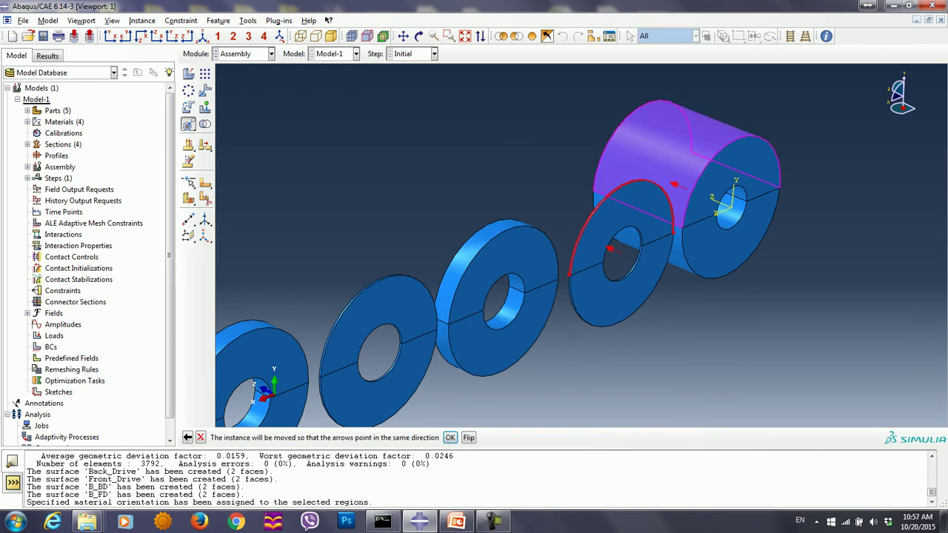
left_click(449, 437)
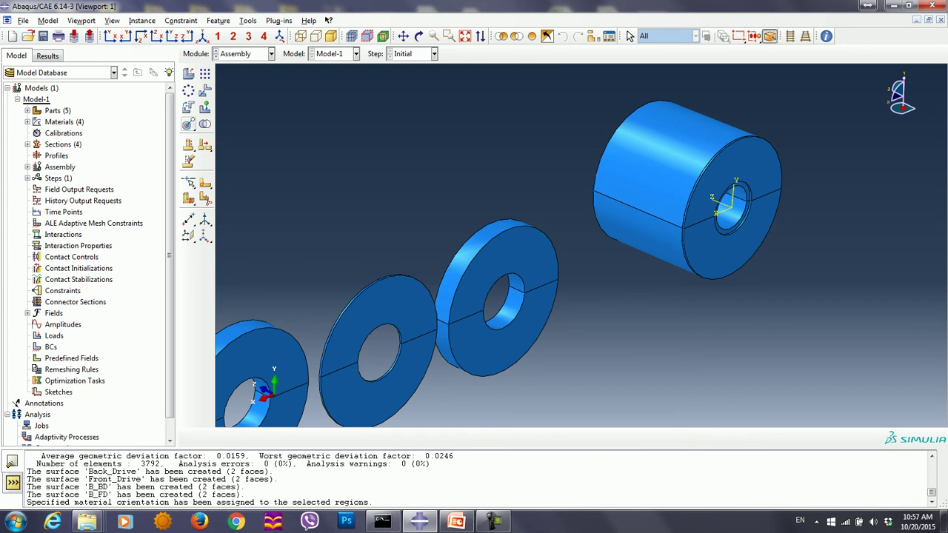
Constrain the first piezoelectric disk's far face to the first electrode's exposed face with Face to Face, flipping its direction, at distance 0.0
left_click_drag(188, 123, 223, 124)
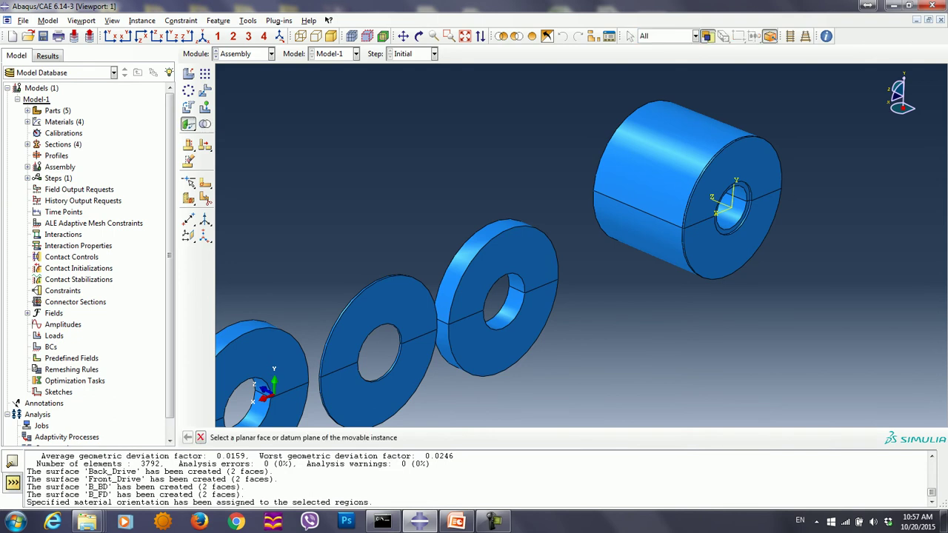
left_click(478, 255)
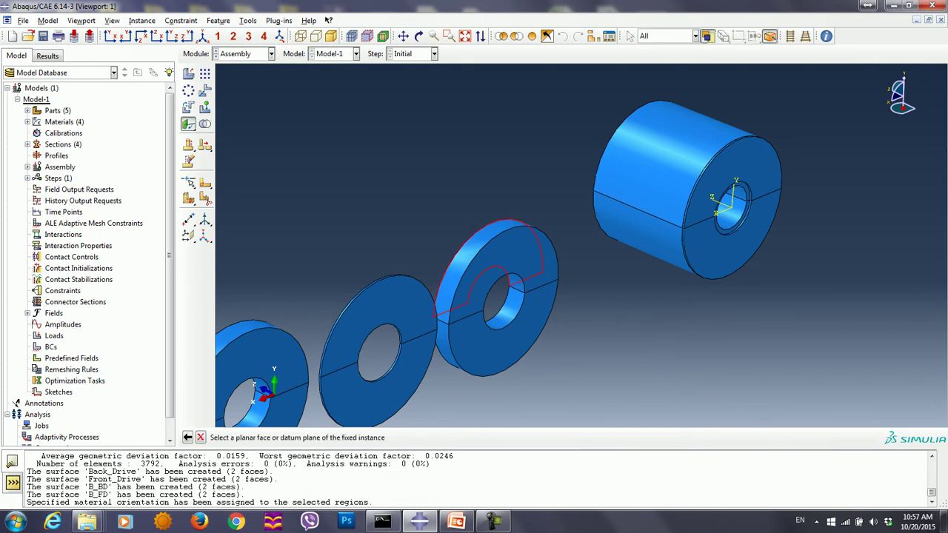
left_click(748, 181)
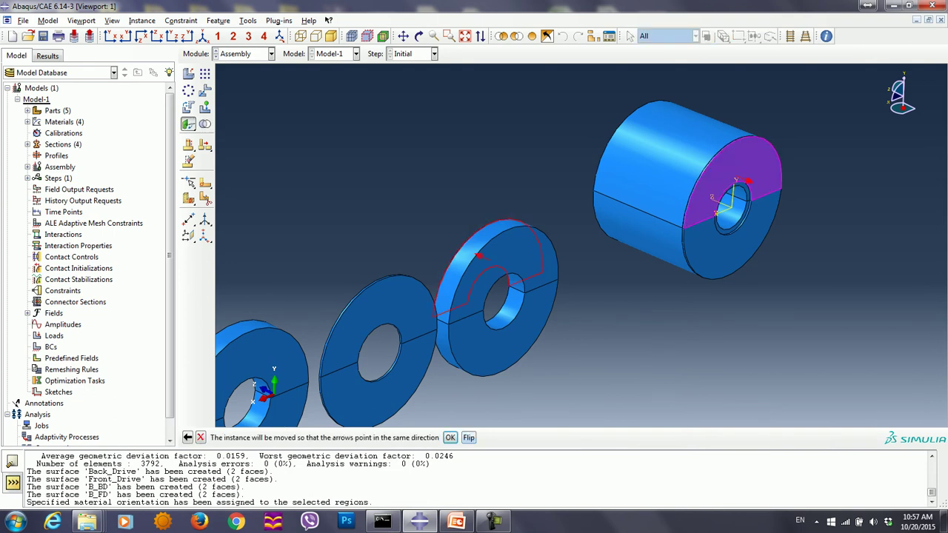
left_click(450, 437)
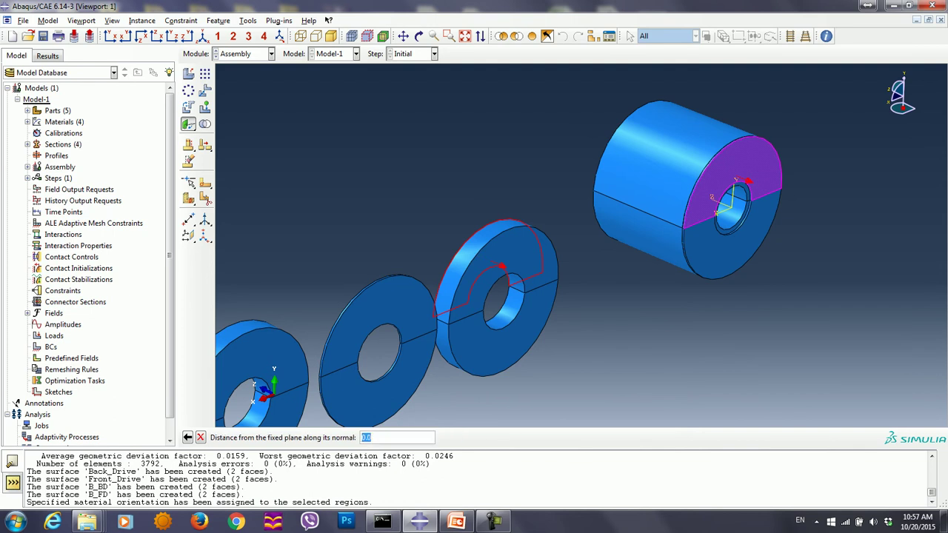
key("Return")
Make the first piezoelectric disk coaxial with Back_Drive using their outer cylindrical faces
left_click_drag(188, 124, 271, 126)
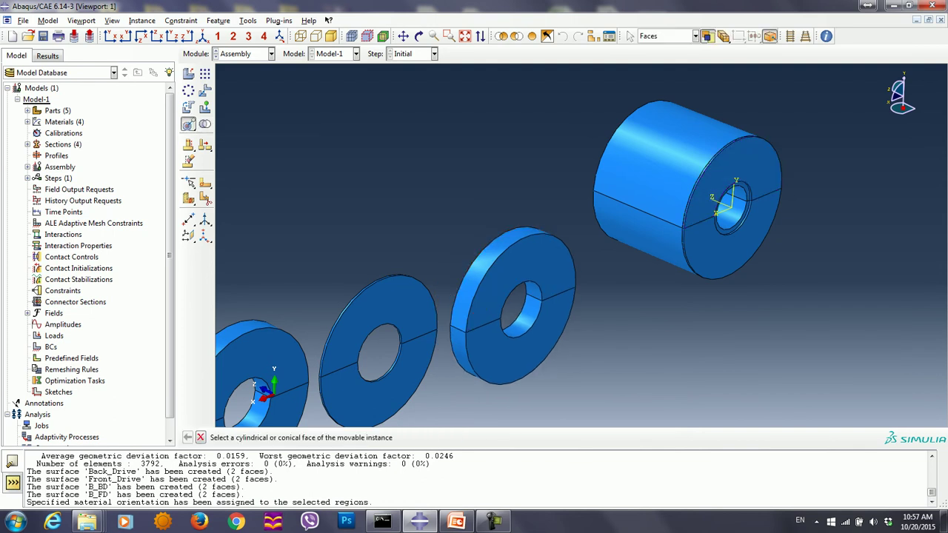
left_click(484, 265)
left_click(654, 160)
left_click(450, 437)
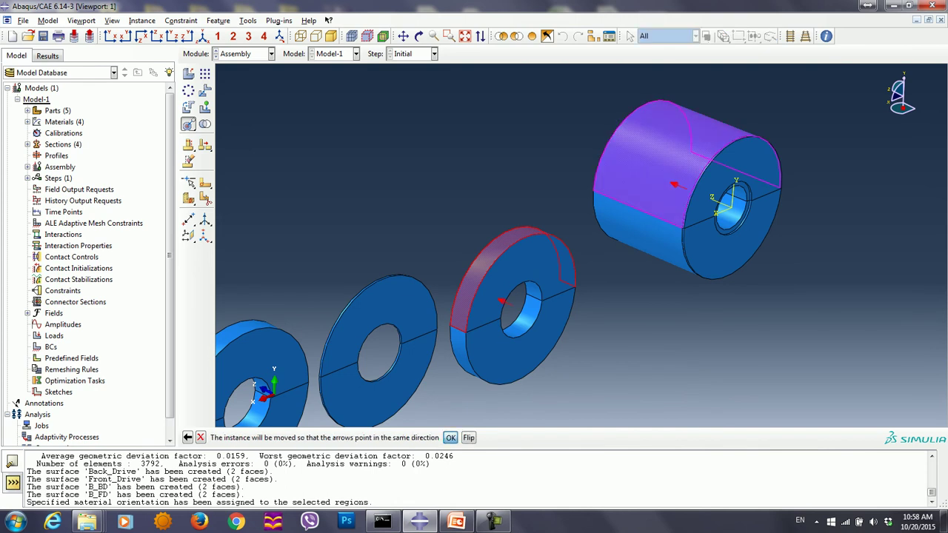
Apply a Face to Face constraint between the second electrode and the first piezoelectric disk's exposed face, keeping the default distance
left_click_drag(188, 124, 206, 125)
left_click(395, 302)
left_click(763, 181)
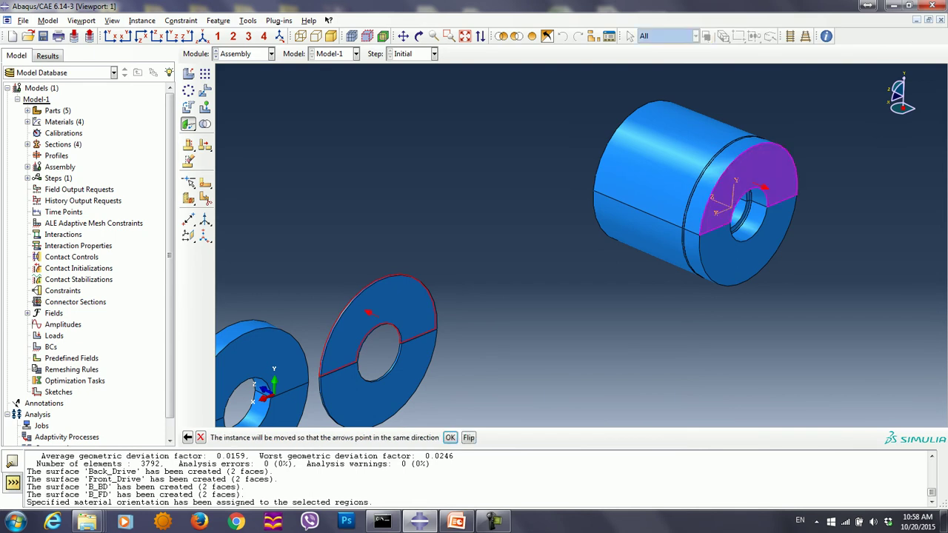
left_click(450, 438)
key("Return")
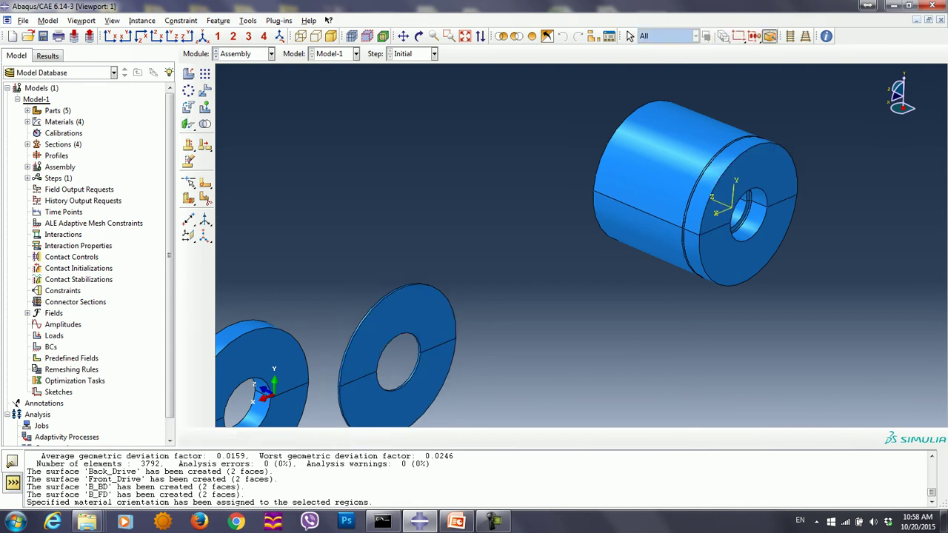
Make the second electrode coaxial with Back_Drive using their outer cylindrical faces
left_click_drag(189, 124, 273, 125)
left_click(363, 317)
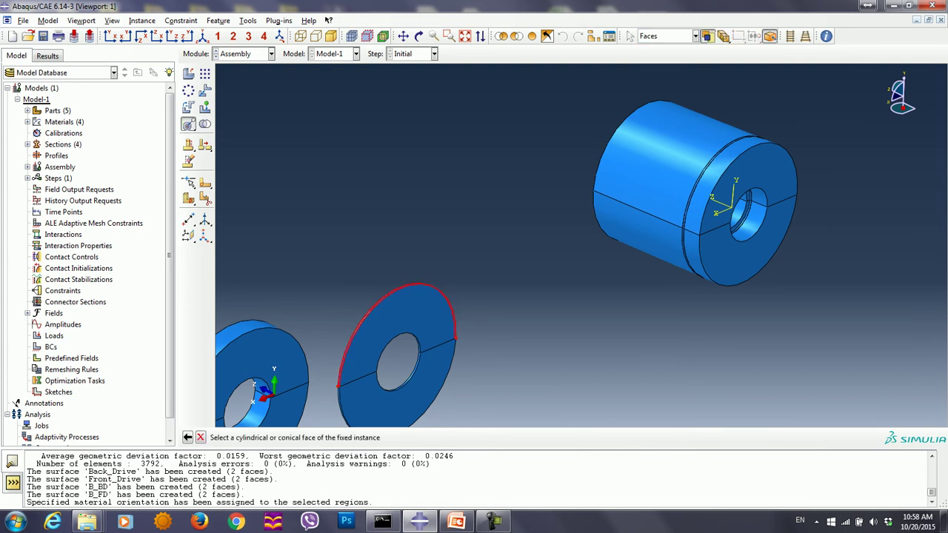
left_click(649, 167)
key("Return")
Constrain the second piezoelectric disk's far face to the second electrode's exposed face with Face to Face, keeping the default distance
left_click_drag(189, 124, 223, 125)
left_click(260, 352)
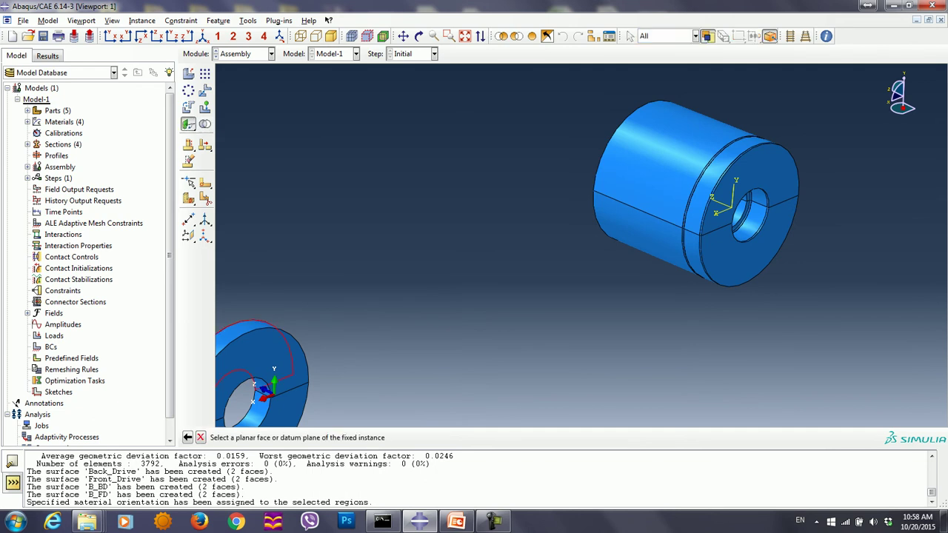
left_click(763, 167)
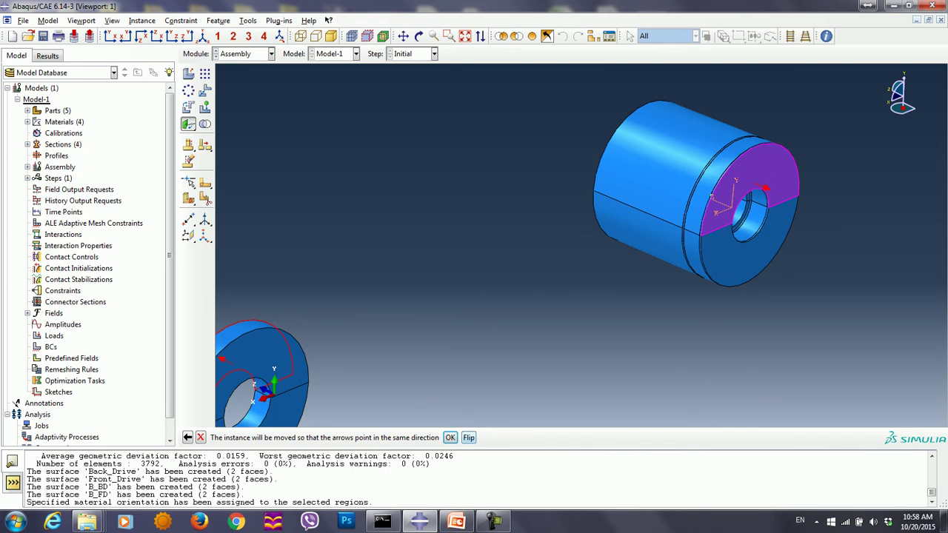
left_click(451, 438)
key("Return")
Make the second piezoelectric disk coaxial with Back_Drive using their outer cylindrical faces
left_click_drag(188, 125, 271, 125)
left_click(250, 360)
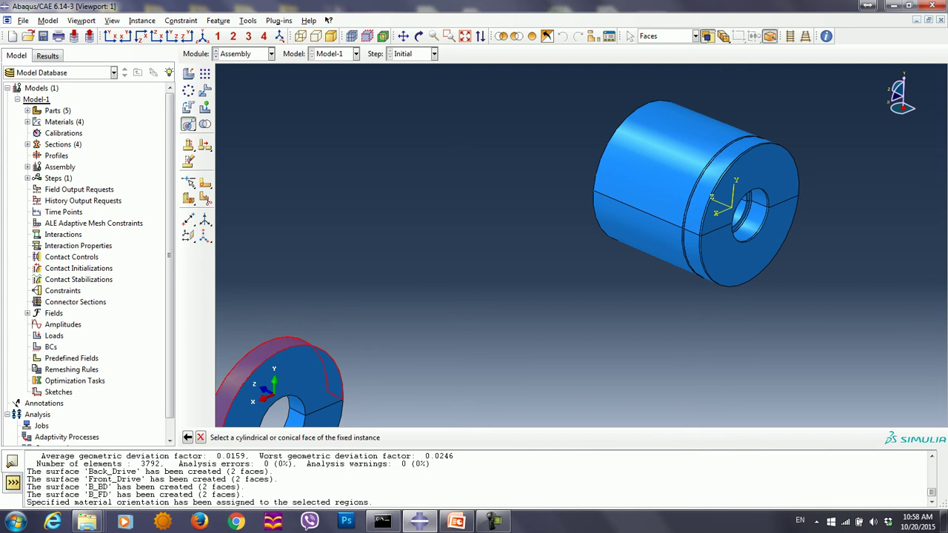
left_click(655, 159)
left_click(451, 437)
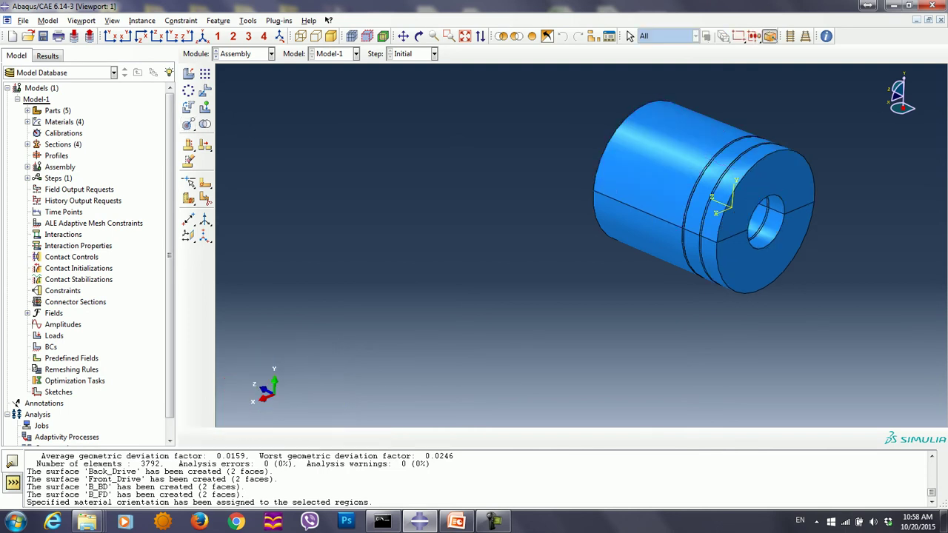
Apply a Face to Face constraint between the third electrode and the second piezoelectric disk's exposed face, keeping the default distance
scroll(521, 290, "up", 4)
middle_click_drag(521, 290, 466, 277, "ctrl+alt")
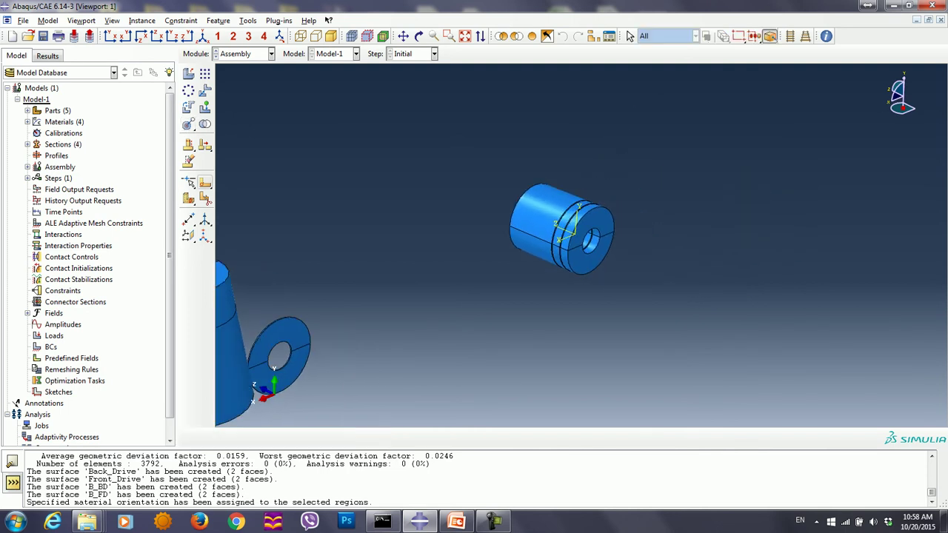
left_click_drag(189, 124, 221, 125)
scroll(268, 335, "down", 4)
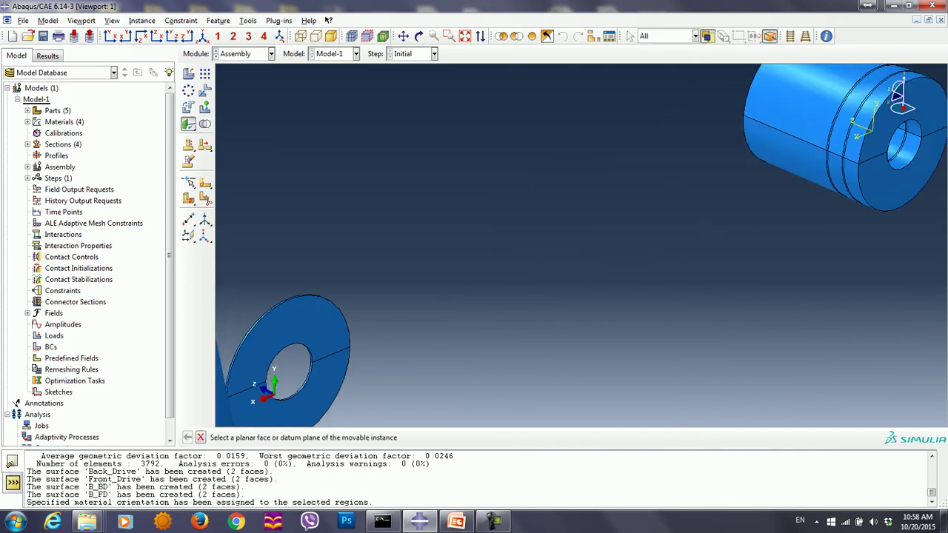
left_click(268, 334)
scroll(755, 176, "up", 4)
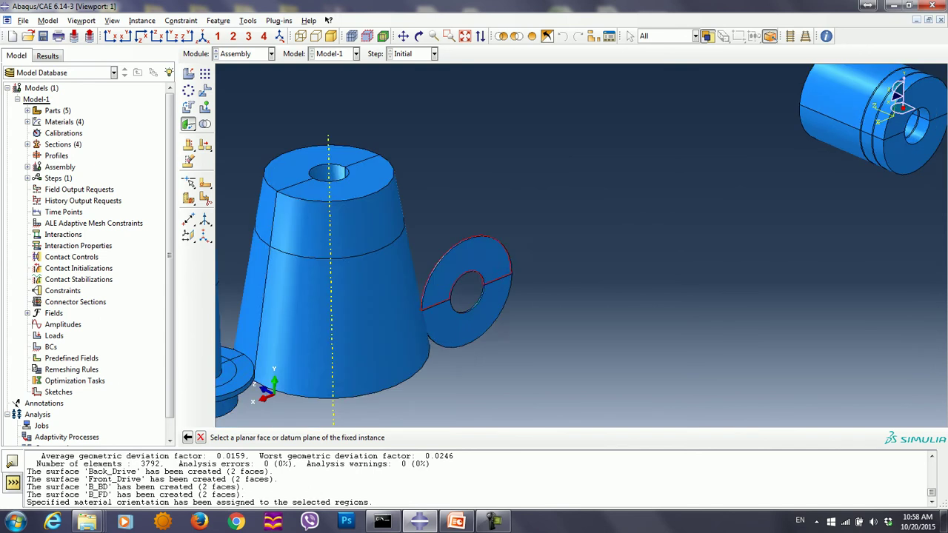
left_click(898, 94)
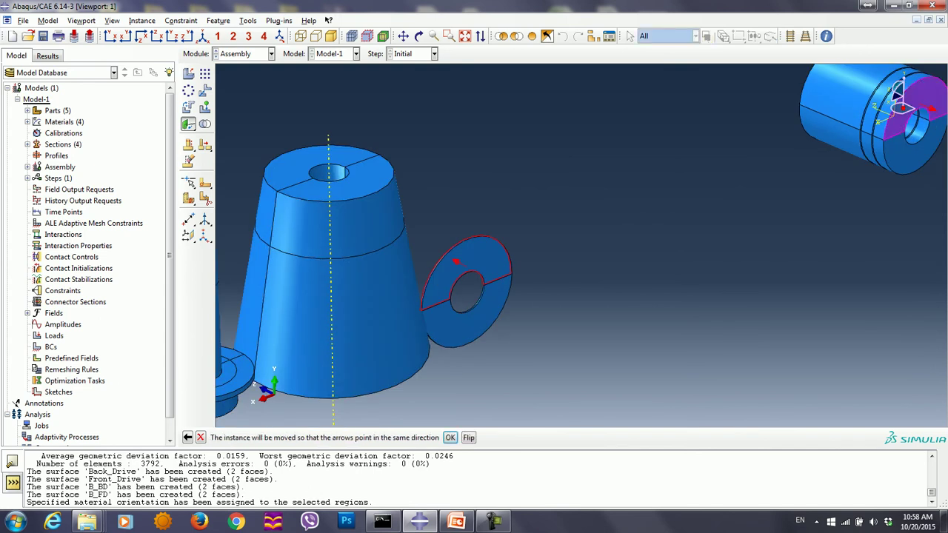
left_click(451, 438)
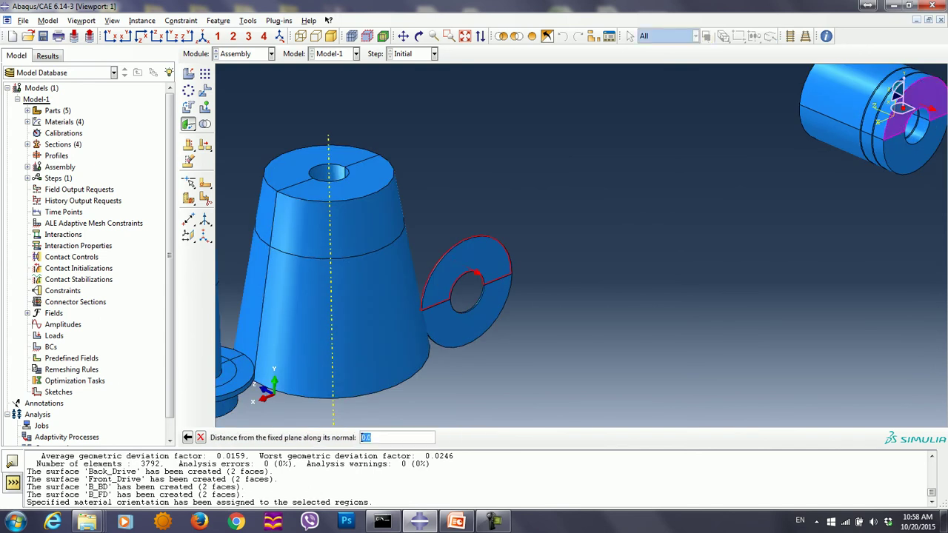
key("Return")
Make the third electrode coaxial with Back_Drive using their outer cylindrical faces
left_click_drag(188, 124, 255, 125)
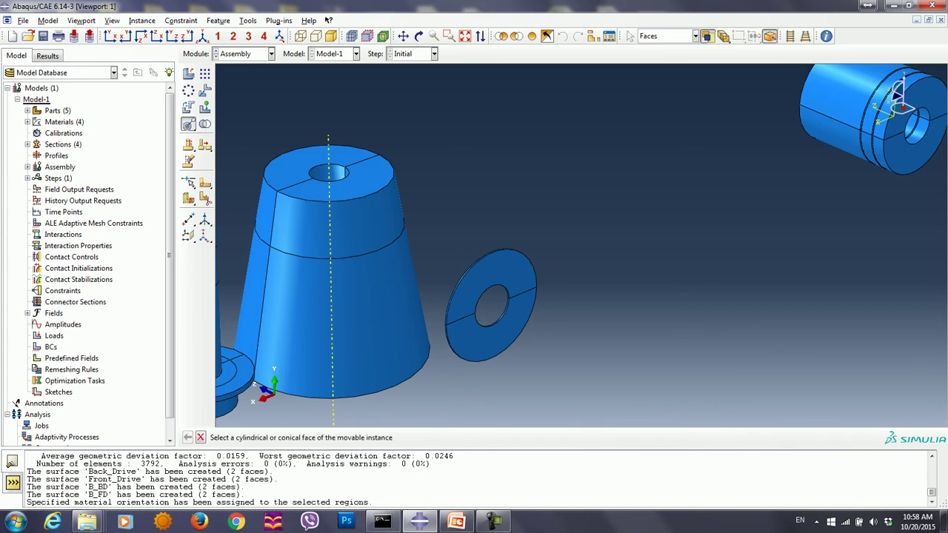
left_click(896, 94)
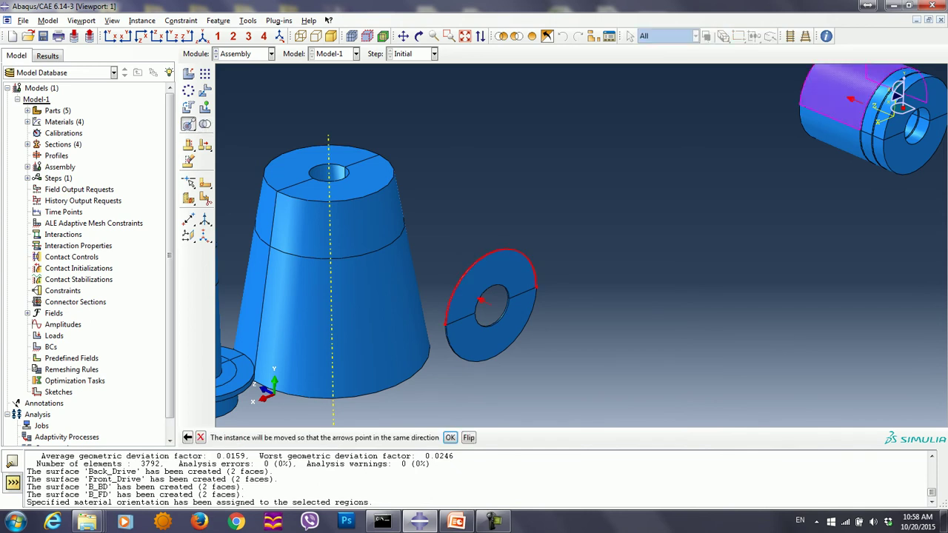
middle_click(897, 96)
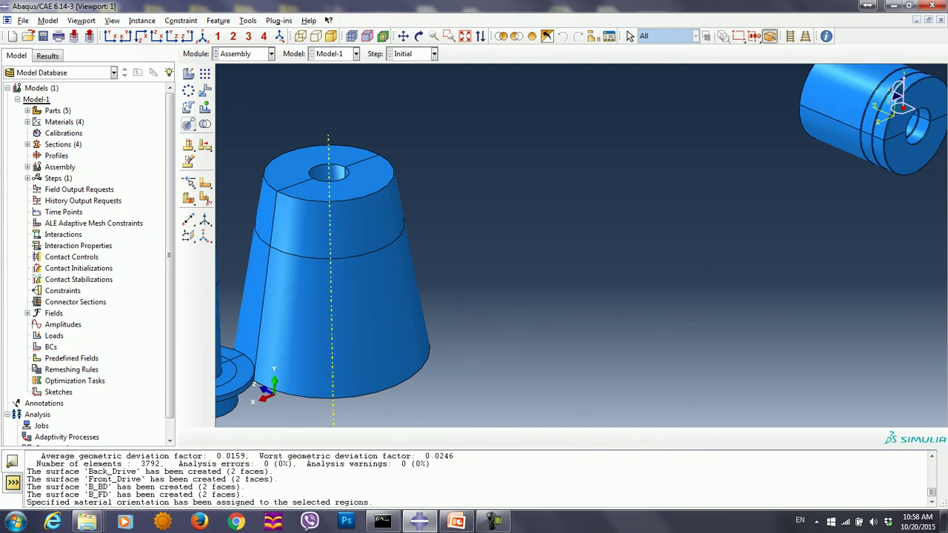
Constrain the conical Front_Drive's small end face to the third electrode's exposed face with Face to Face, flipping the direction and keeping the default distance
left_click_drag(189, 125, 223, 125)
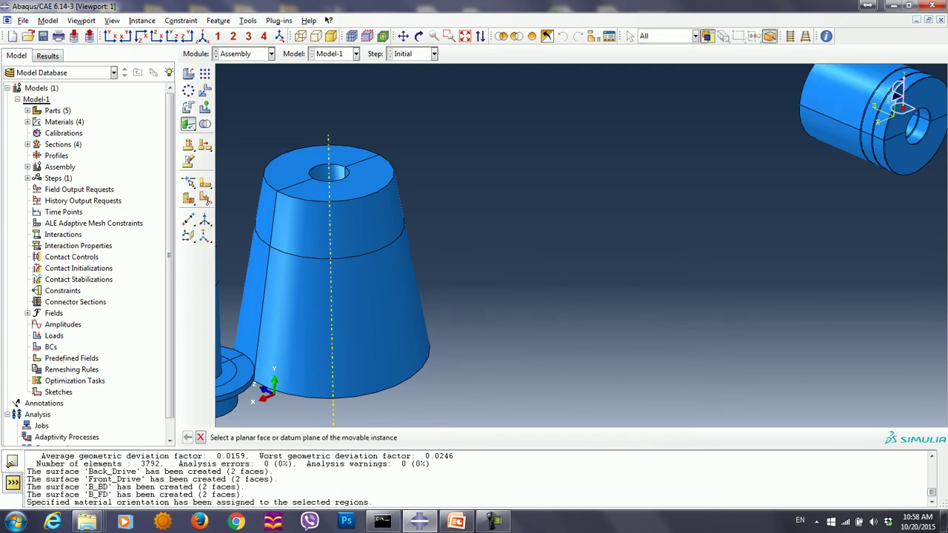
left_click(899, 151)
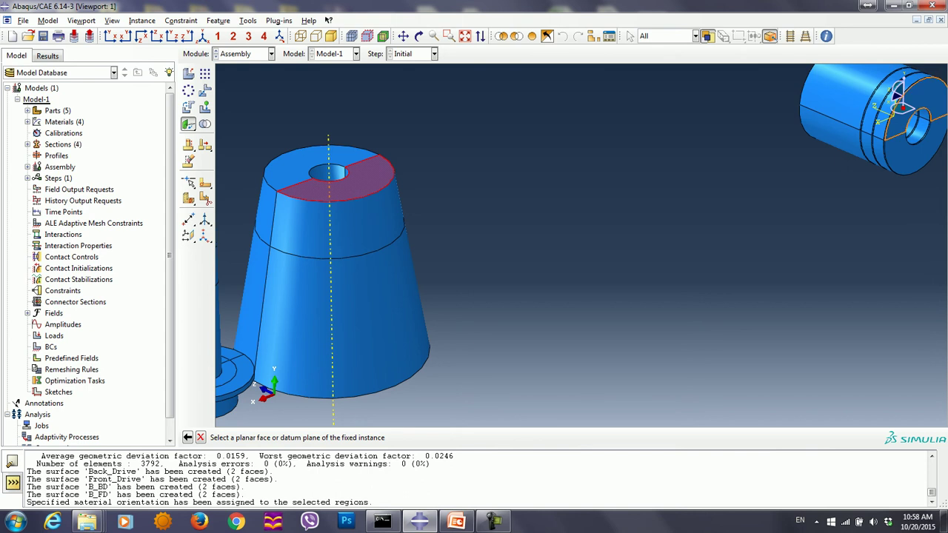
left_click(926, 93)
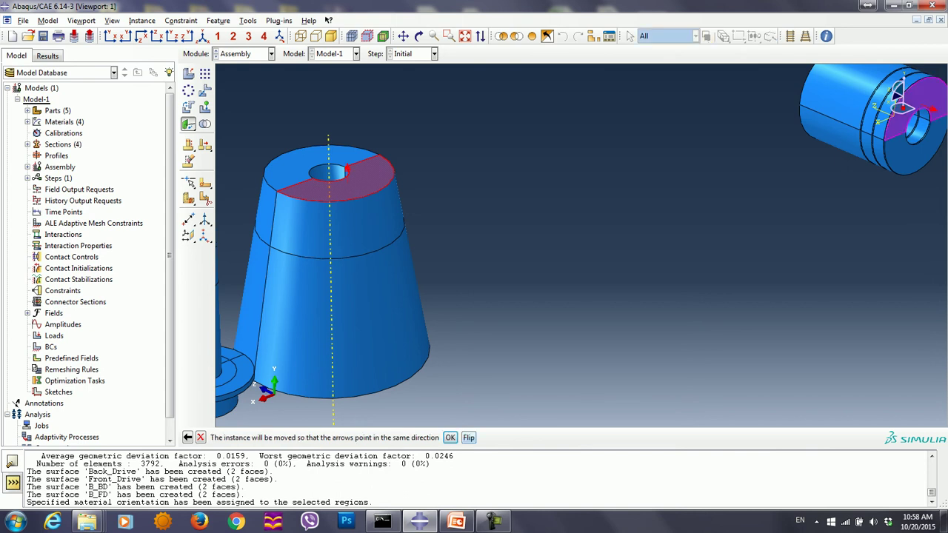
left_click(468, 438)
left_click(450, 438)
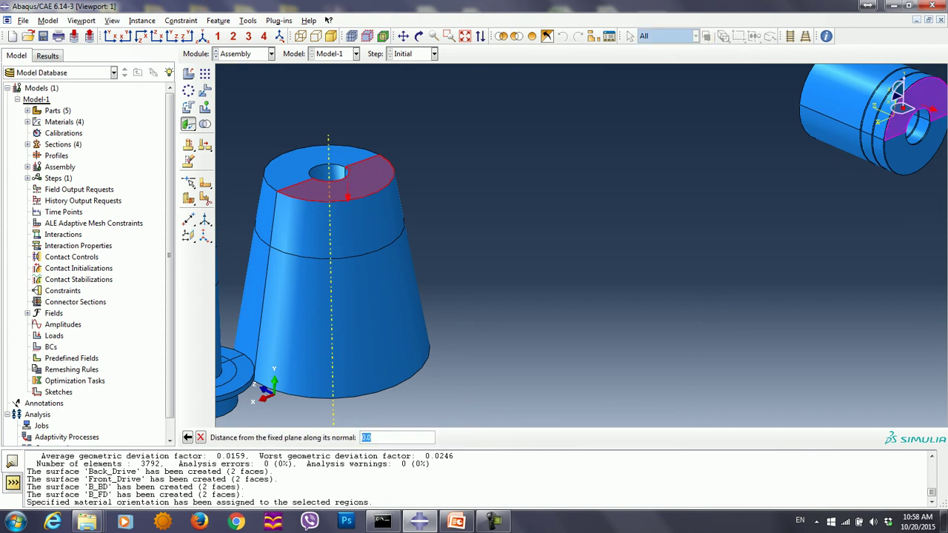
key("Return")
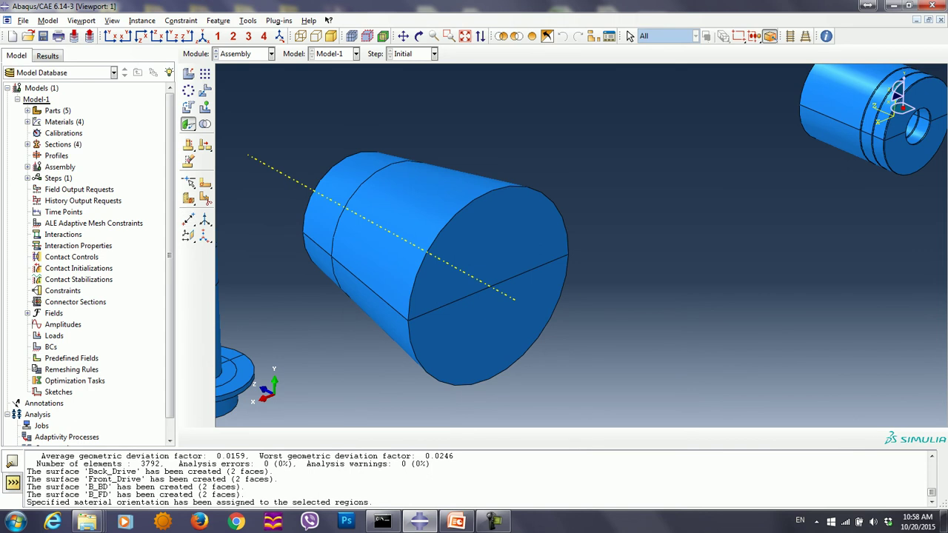
Make Front_Drive coaxial with Back_Drive using the cone's bore face and Back_Drive's outer cylindrical face
left_click_drag(188, 124, 272, 125)
left_click_drag(438, 217, 561, 268, "ctrl+alt")
left_click(797, 310)
left_click_drag(726, 236, 638, 207, "ctrl+alt")
scroll(639, 205, "down", 3)
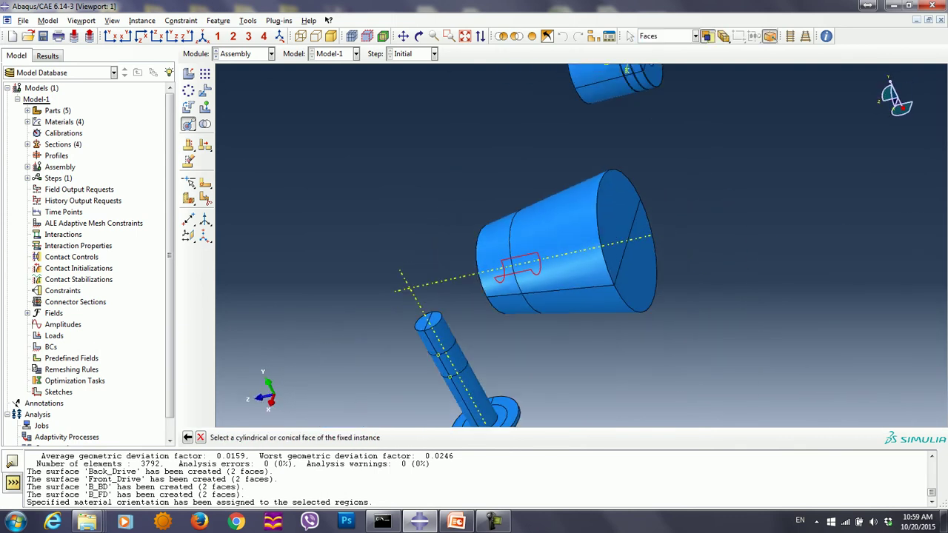
left_click(610, 77)
left_click_drag(587, 194, 546, 190, "ctrl+alt")
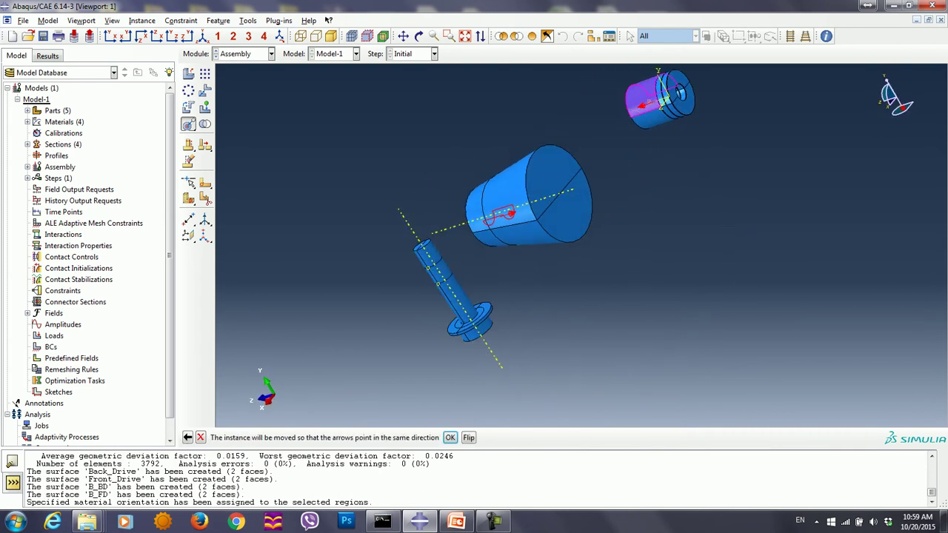
left_click(449, 438)
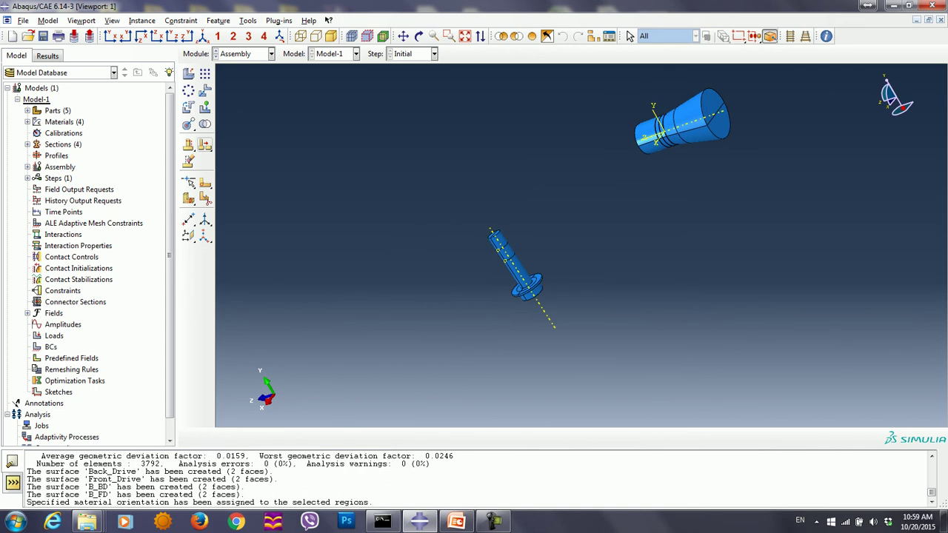
Constrain the bolt flange's shank-side face to Back_Drive's free end face with Face to Face, flipping the direction and keeping the default distance
left_click(279, 35)
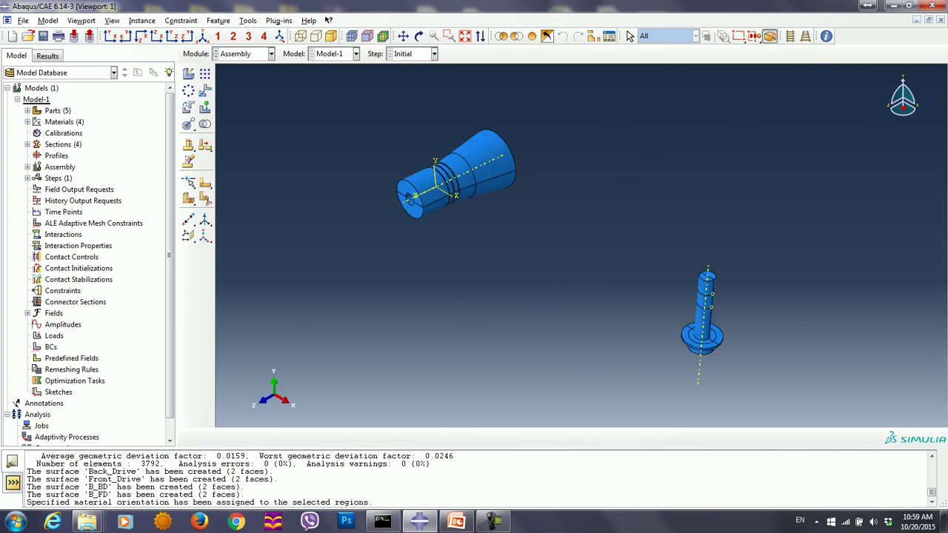
left_click_drag(189, 125, 222, 124)
left_click(695, 335)
left_click(408, 196)
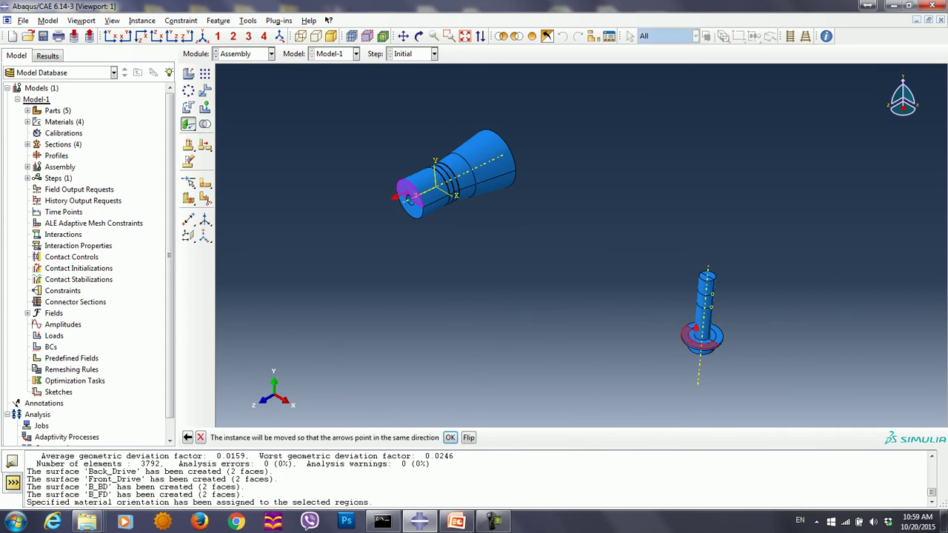
left_click(469, 437)
left_click(451, 438)
key("Return")
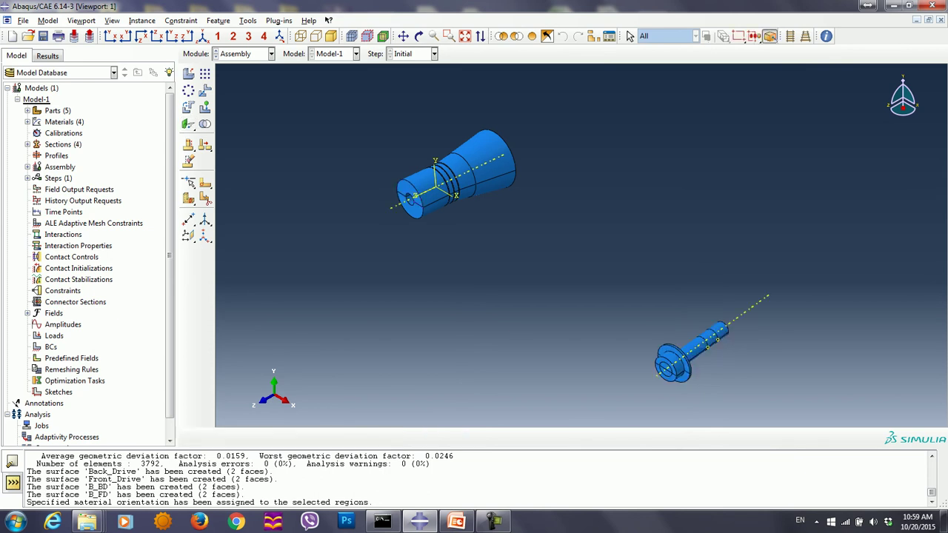
Make the bolt coaxial with Back_Drive using the bolt head's cylindrical face and Back_Drive's outer cylindrical face
left_click_drag(189, 123, 271, 125)
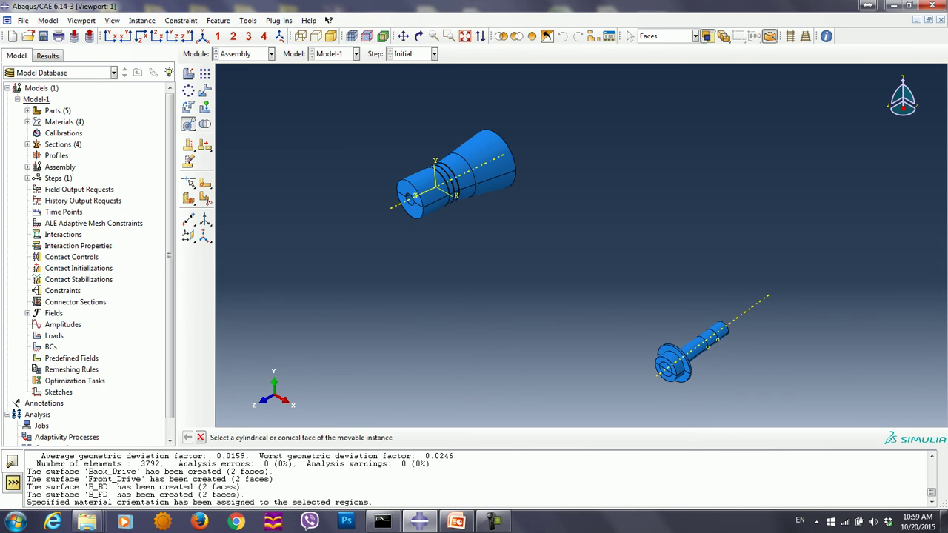
left_click(670, 365)
left_click(422, 181)
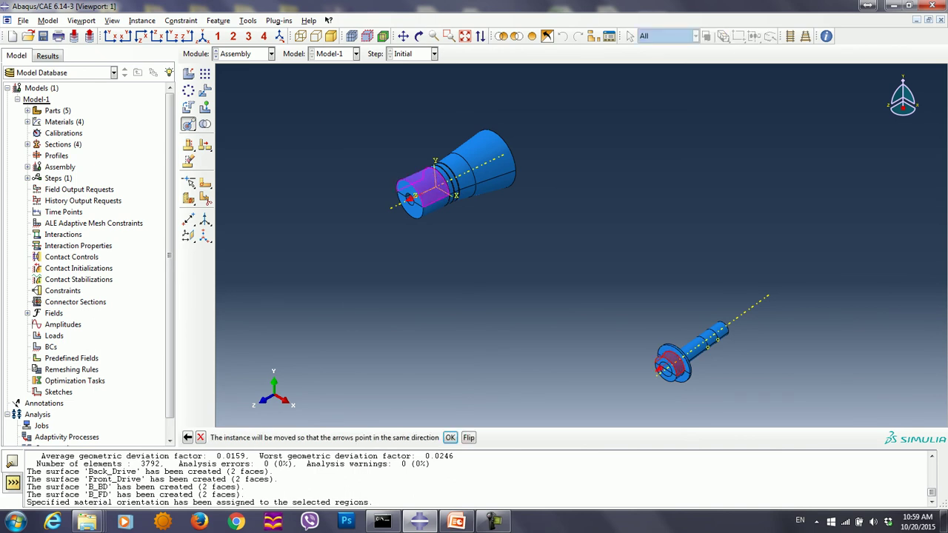
left_click(450, 438)
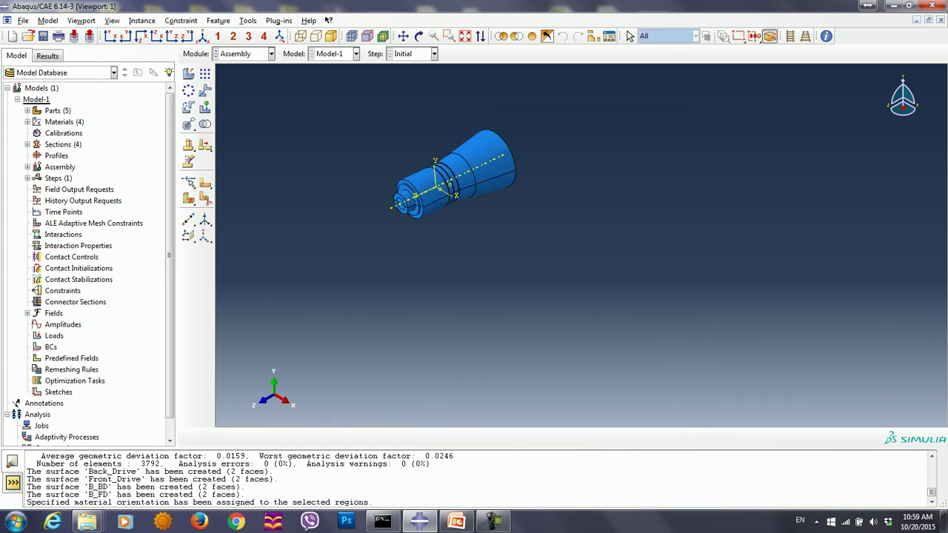
left_click(202, 36)
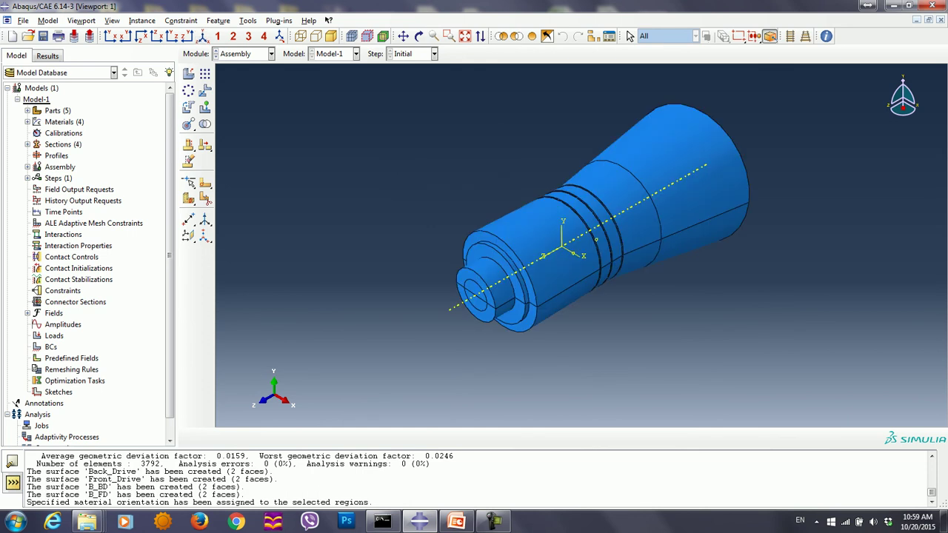
Create a Static, General analysis step named Static after Initial, with Nlgeom turned on
left_click(245, 53)
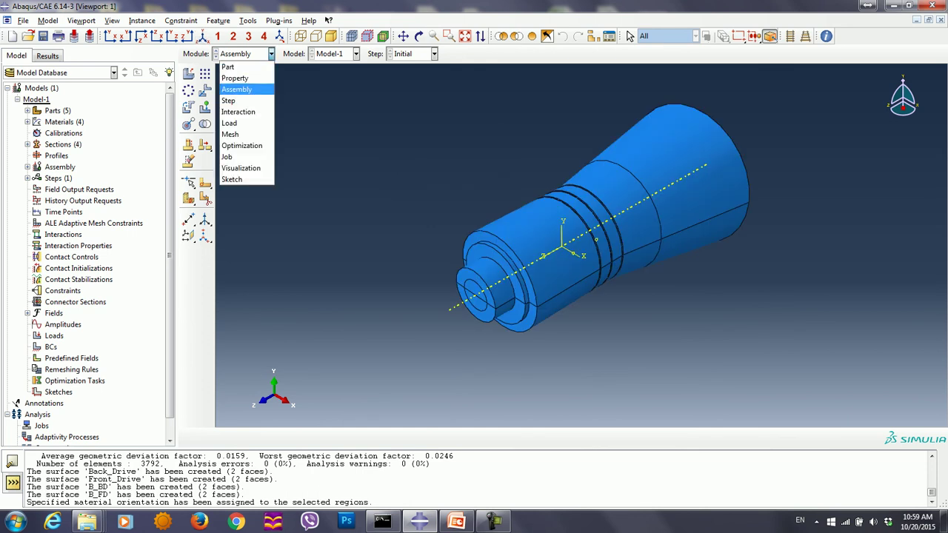
left_click(245, 101)
left_click(189, 74)
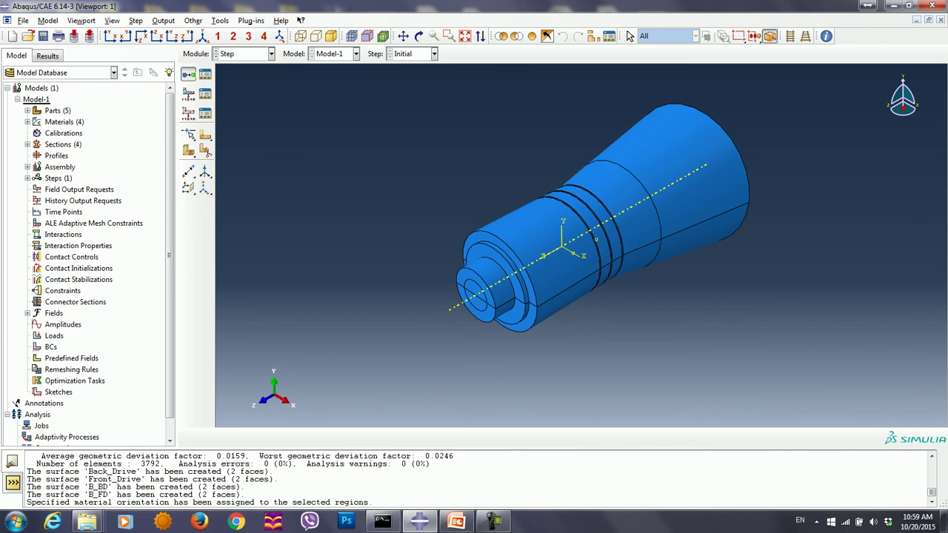
type("Static")
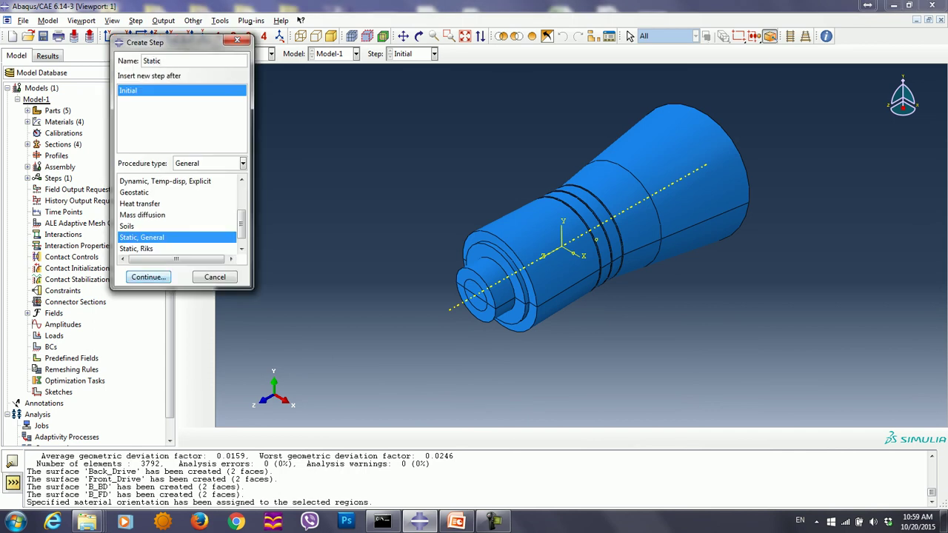
left_click(148, 277)
left_click(175, 132)
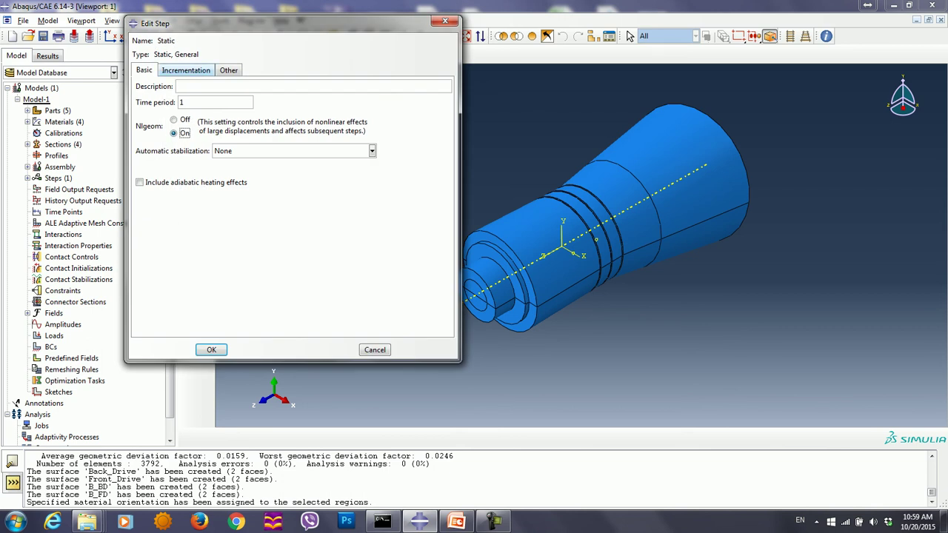
Set the Static step's increment sizes to 0.01 initial, 1E-15 minimum and 0.01 maximum
left_click(186, 70)
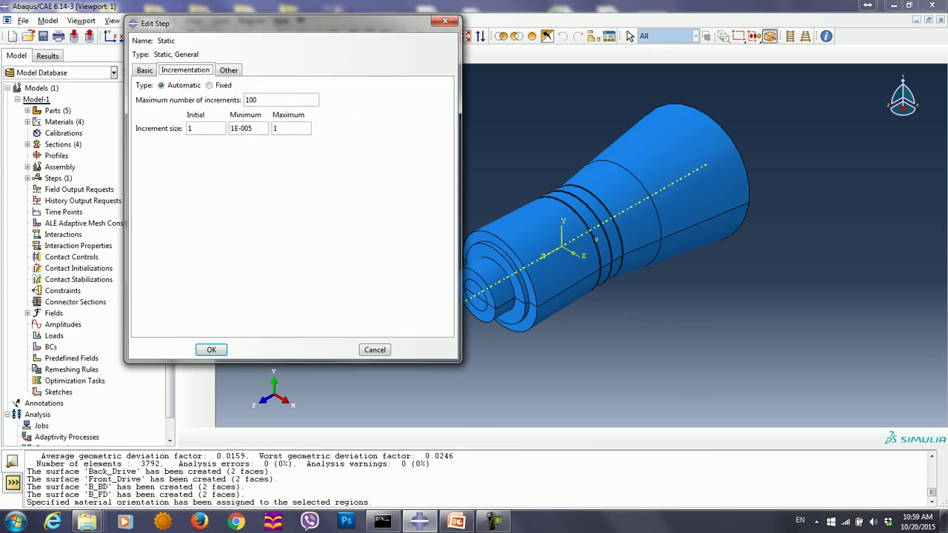
left_click(194, 128)
key("BackSpace")
type(".00")
key("BackSpace")
type("1")
key("Tab")
key("Right")
key("BackSpace")
type("15")
key("Tab")
type(".01")
Set the Static step's maximum number of increments to 10000 and save the step
left_click(257, 99)
type("00")
left_click(144, 70)
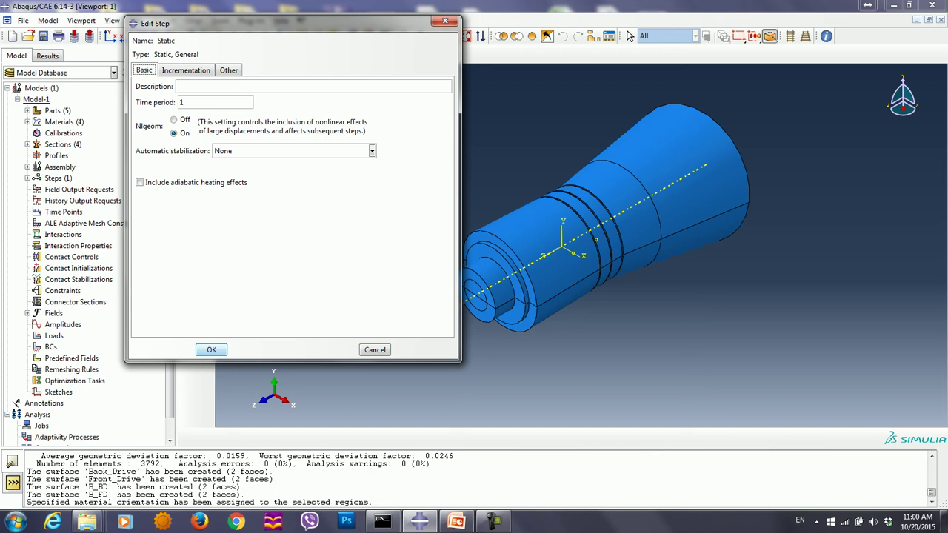
left_click_drag(281, 23, 246, 53)
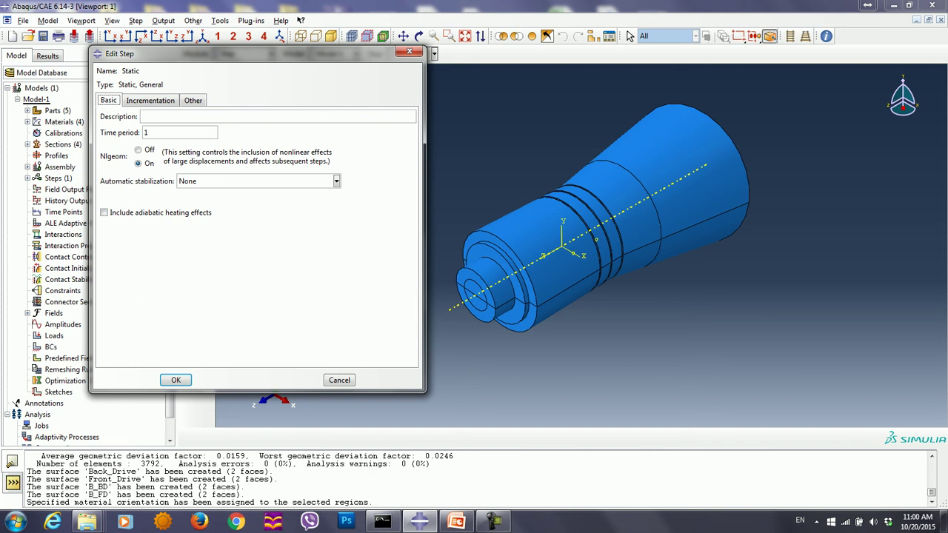
left_click(176, 380)
Create a linear perturbation Frequency step named Modal_Analysis after the Static step
left_click(206, 74)
left_click(84, 172)
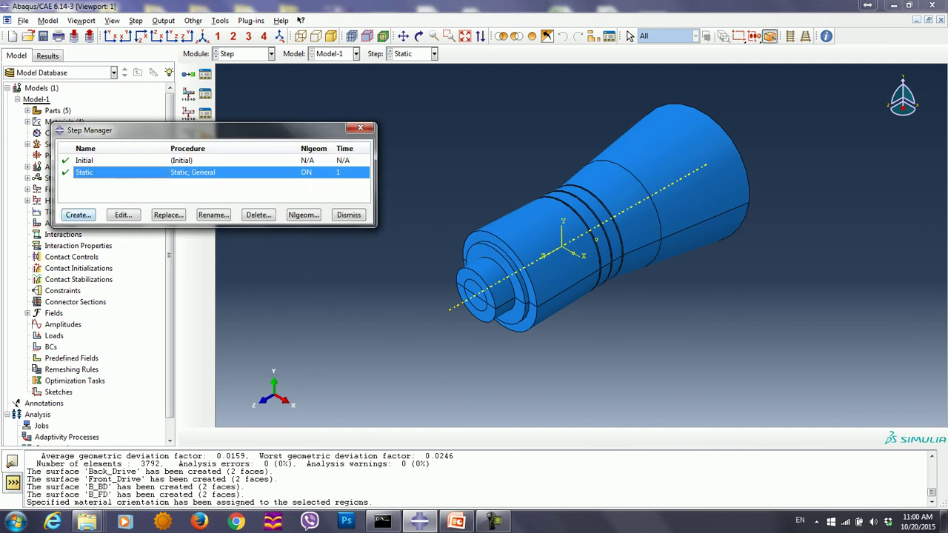
left_click(78, 215)
left_click(222, 164)
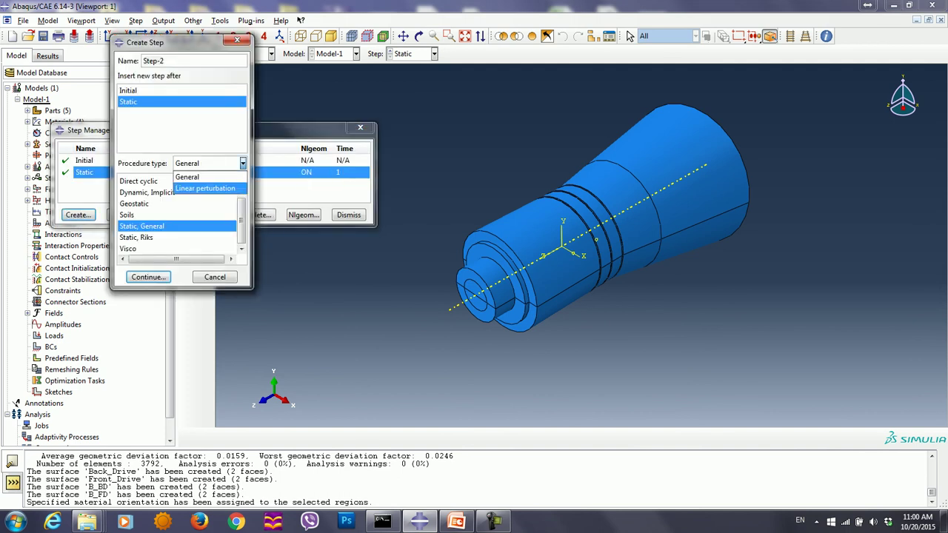
left_click(208, 189)
left_click(141, 191)
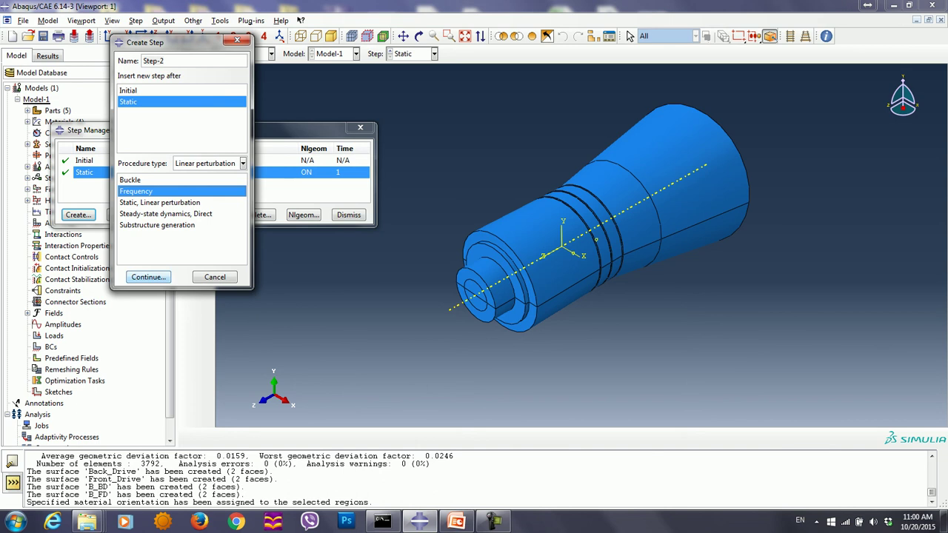
double_click(163, 60)
type("Modal_Analysis")
key("Return")
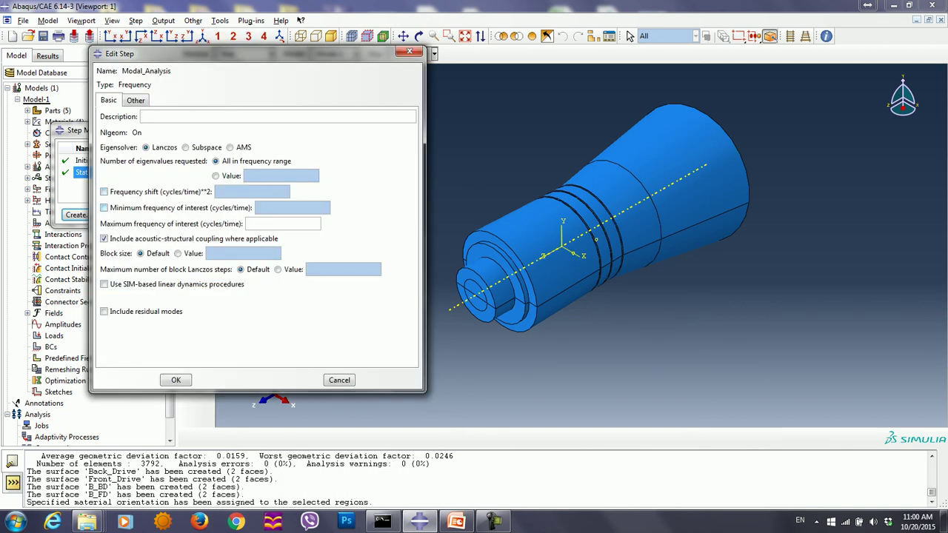
Set the Modal_Analysis step's minimum frequency of interest to 10000 and maximum to 40000 cycles/time, and save the step
left_click(105, 208)
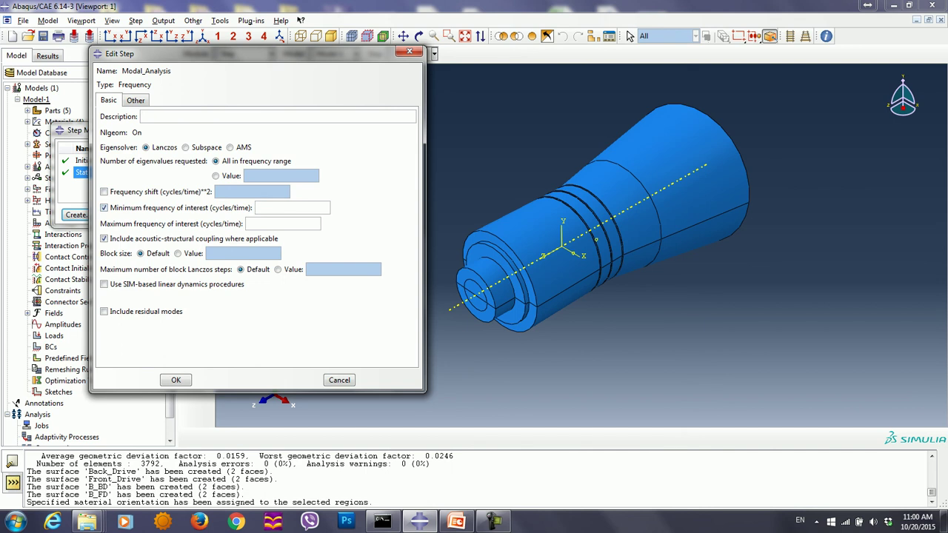
type("10000")
left_click(246, 223)
type("40000")
key("Return")
Rename the Static step as Bolt_Preload and close the step manager
left_click(83, 172)
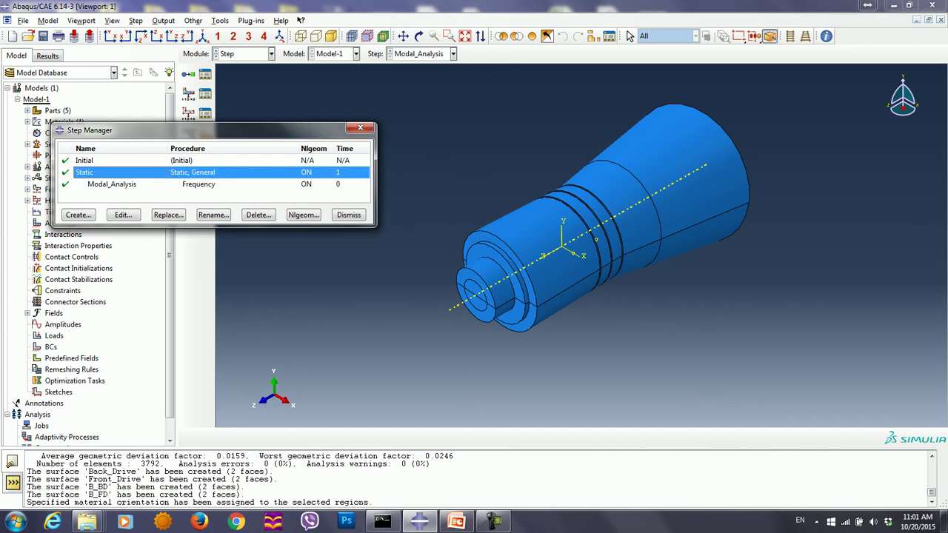
left_click(213, 215)
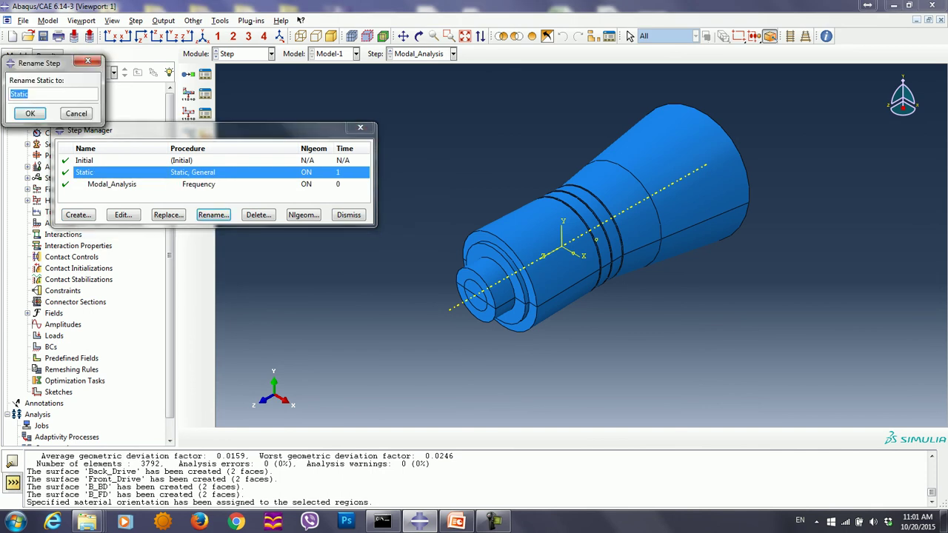
type("Bolt_Preload")
left_click(31, 114)
left_click(348, 215)
left_click(271, 54)
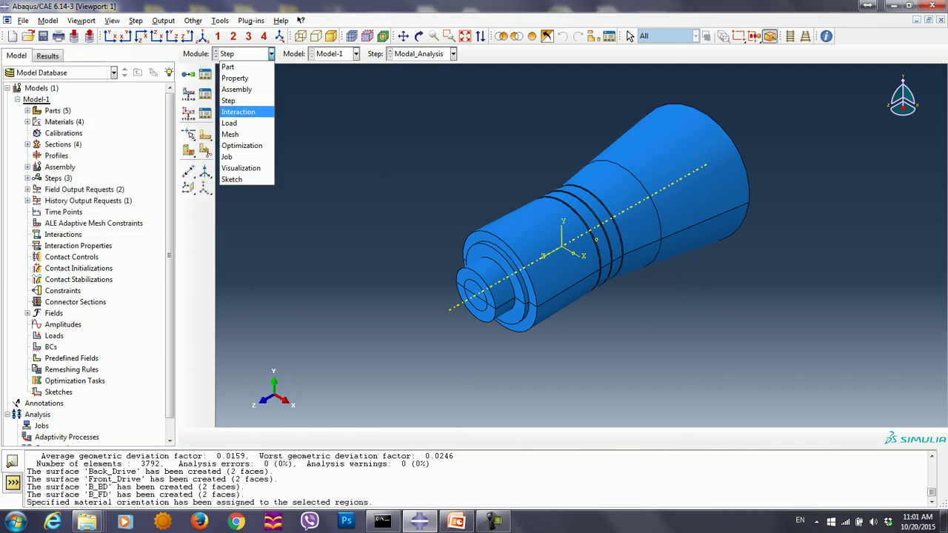
left_click(492, 522)
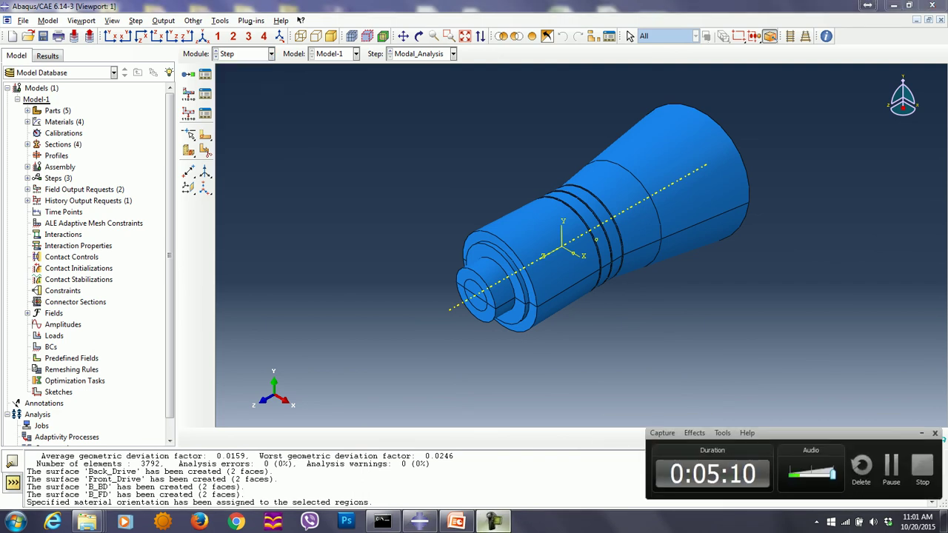